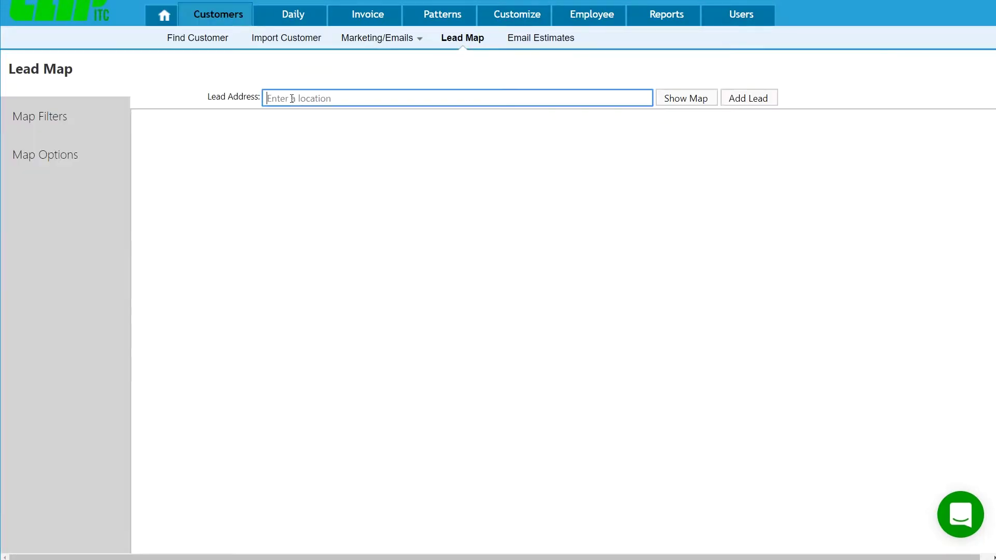
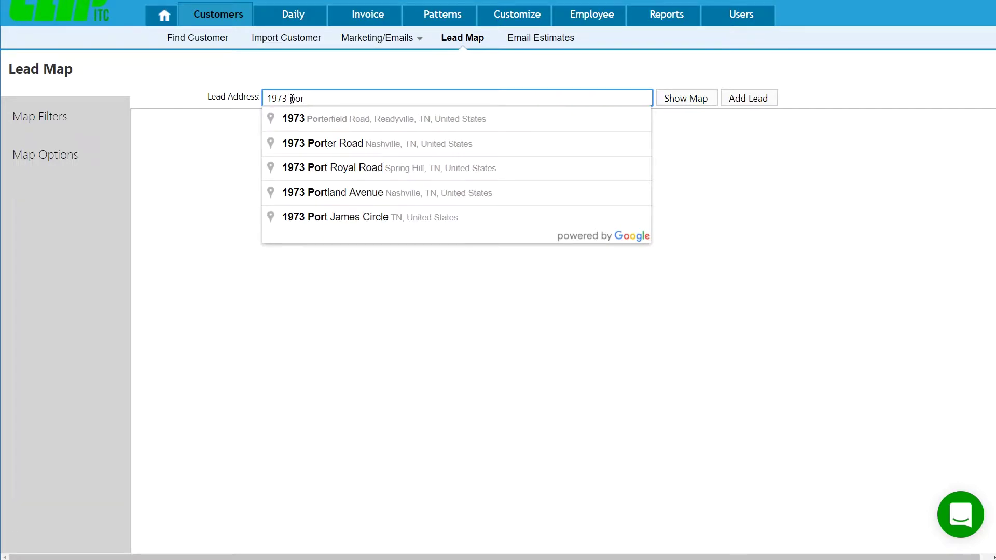
- Fill in the lead's address from the Google suggestion and show it on the Lead Map
click(413, 123)
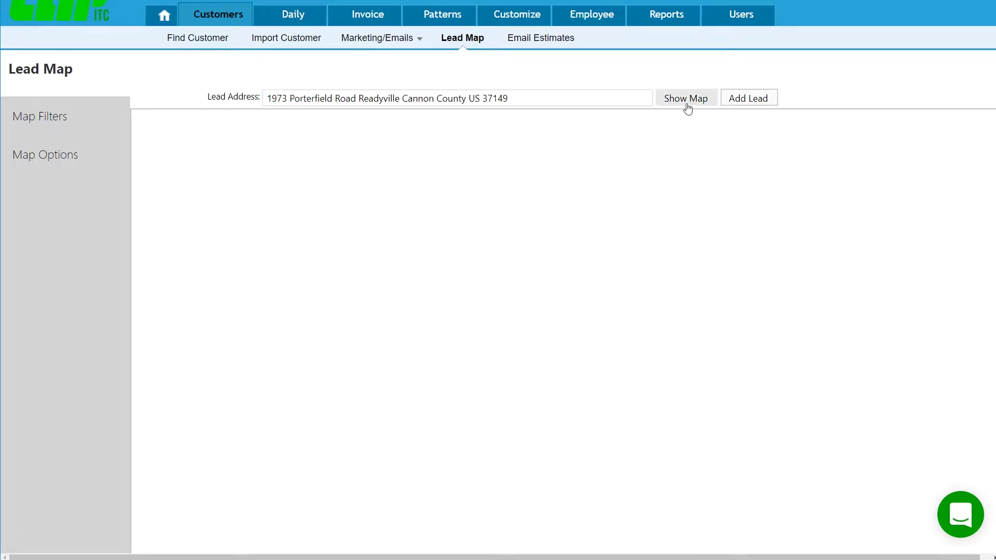
click(686, 98)
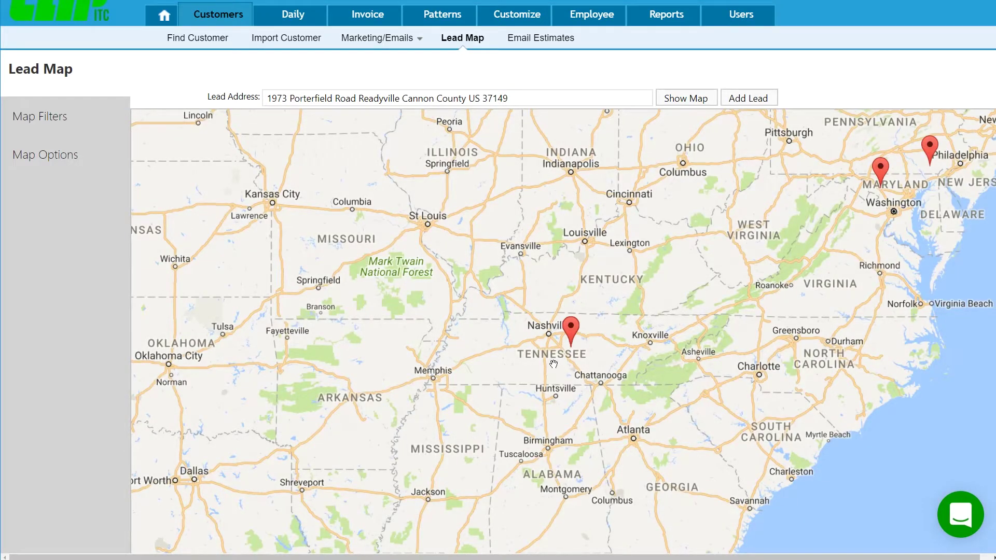
scroll(554, 364, up, 2)
- Switch the map to satellite and traffic view, then begin adding the address as a lead
click(102, 117)
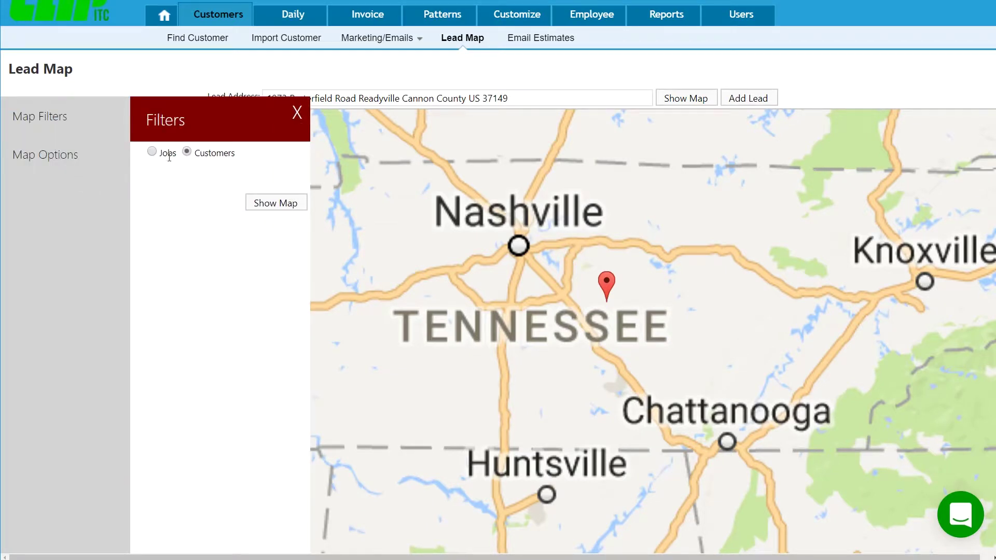
click(48, 157)
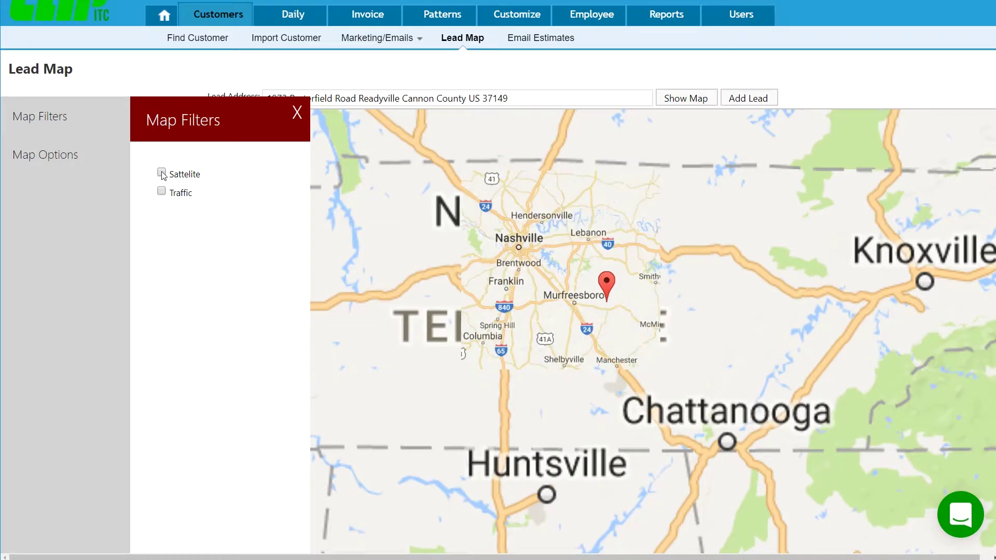
click(296, 112)
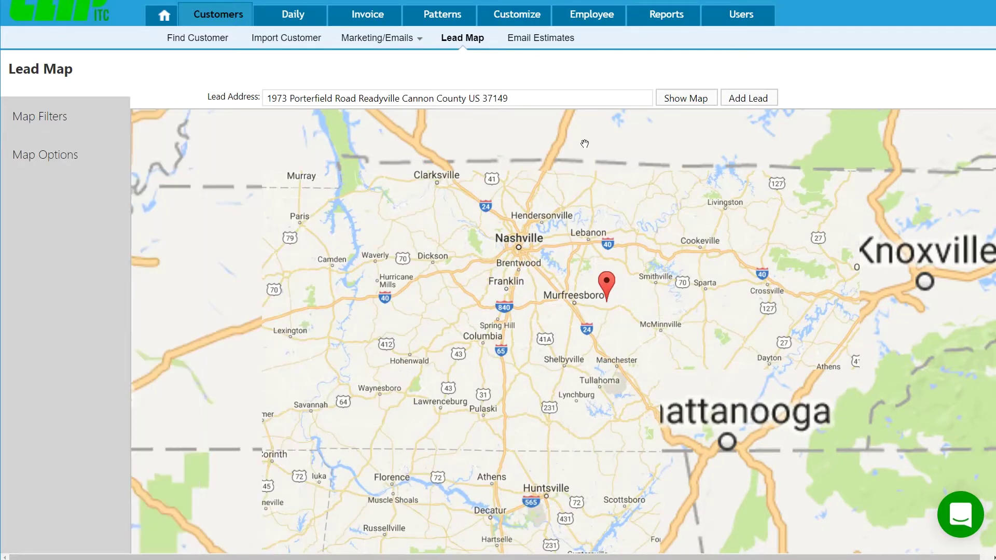
click(751, 102)
- Enter the lead's first and last name from suggestions and set the state to TN
click(323, 64)
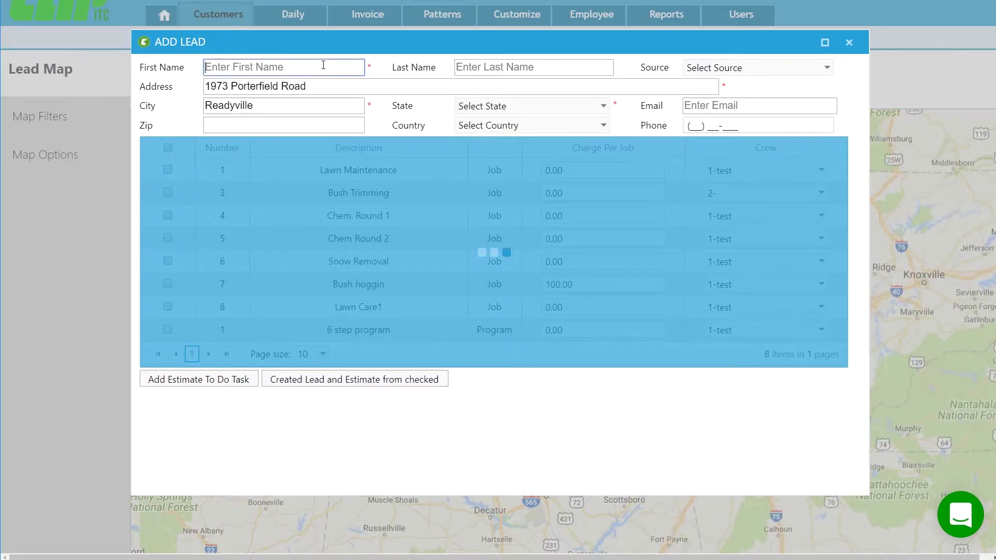
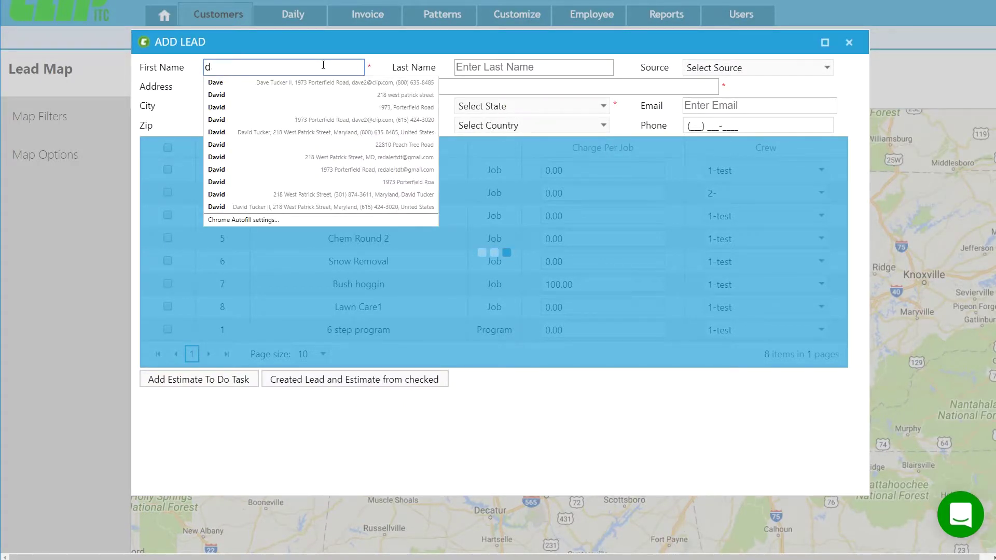
key(Down)
key(Return)
key(Tab)
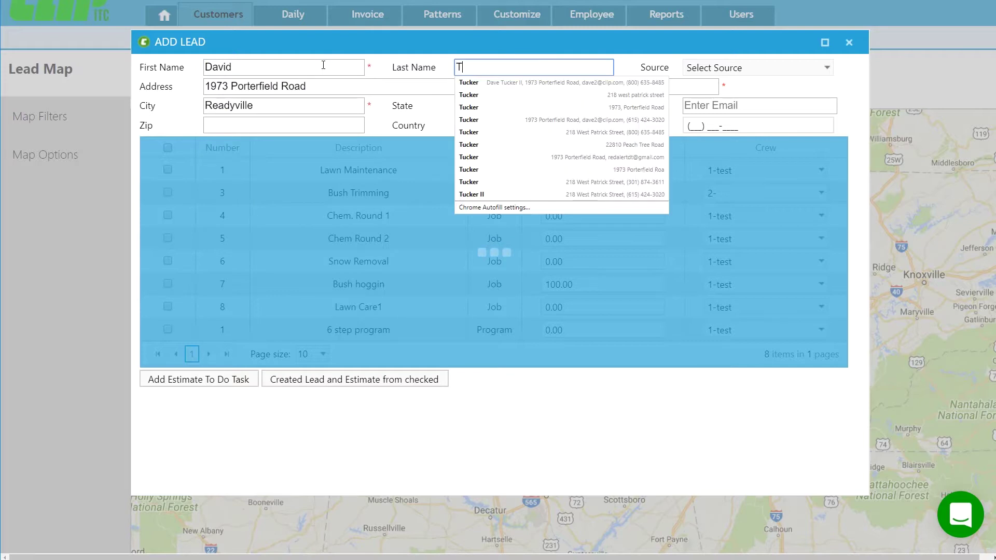
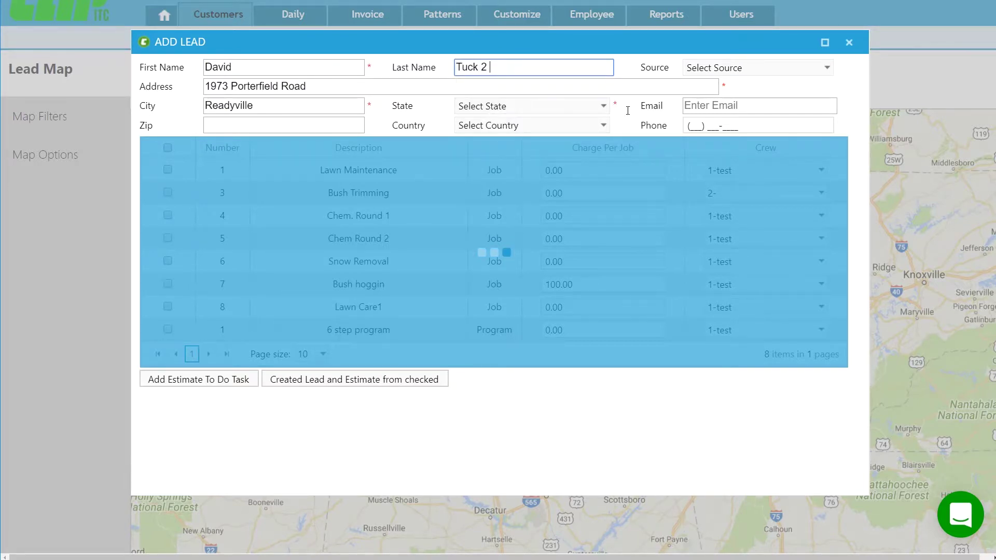
click(493, 105)
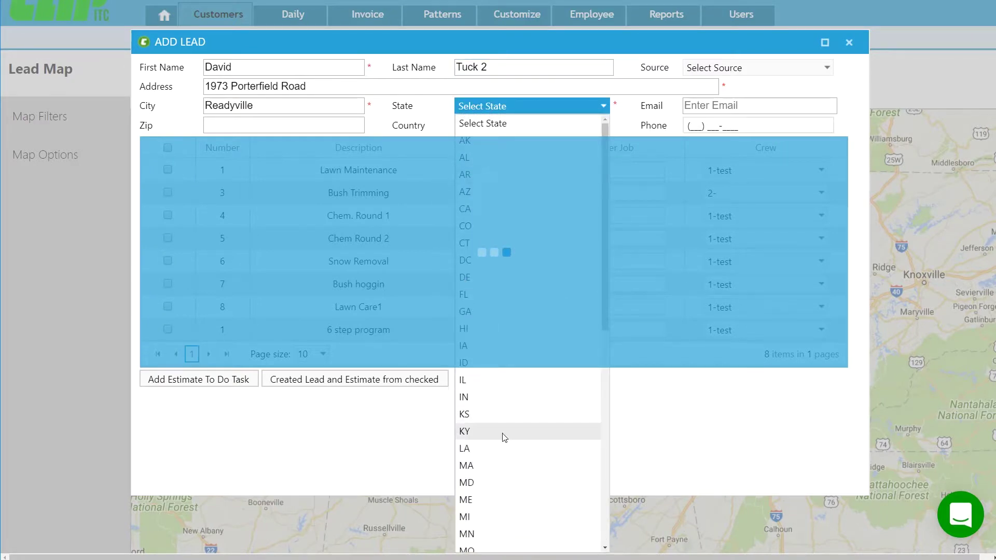
scroll(487, 446, down, 8)
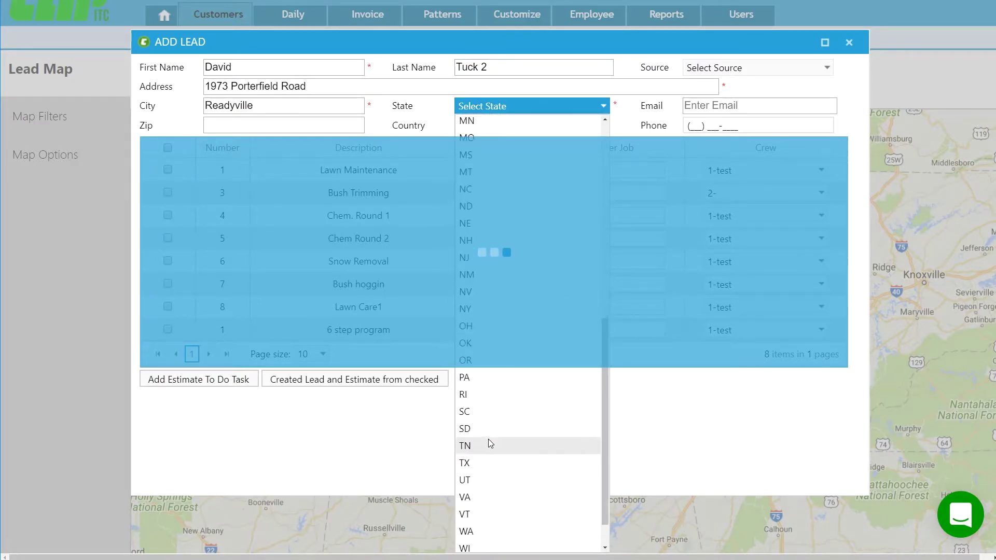
scroll(487, 436, down, 1)
click(478, 409)
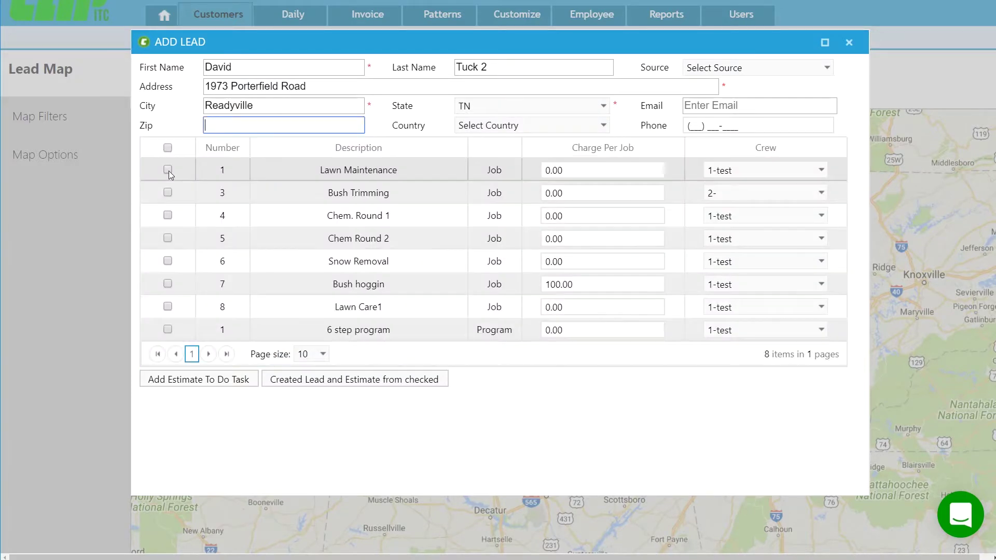
- Check the Lawn Maintenance, Bush Trimming and Chem. Round 1 jobs
click(168, 169)
click(168, 193)
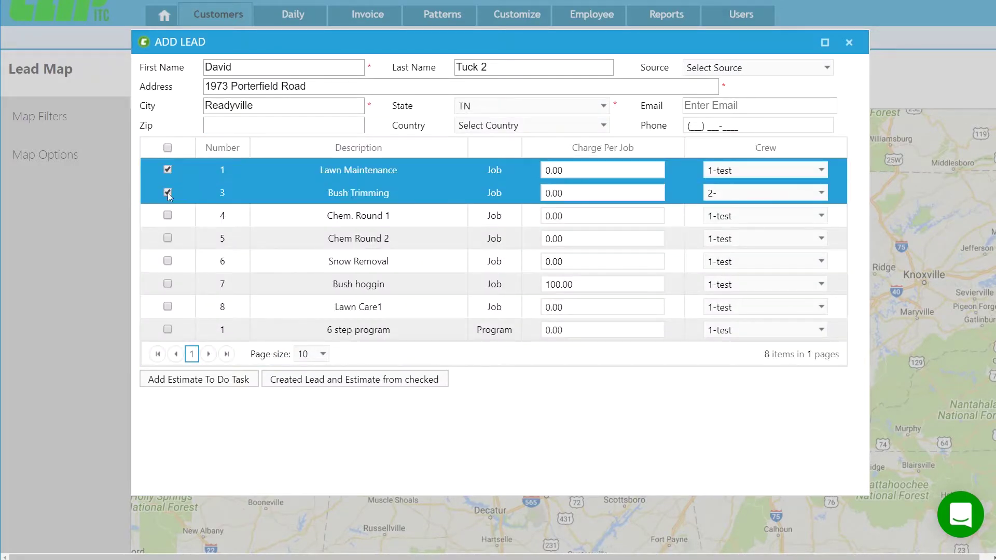
click(164, 218)
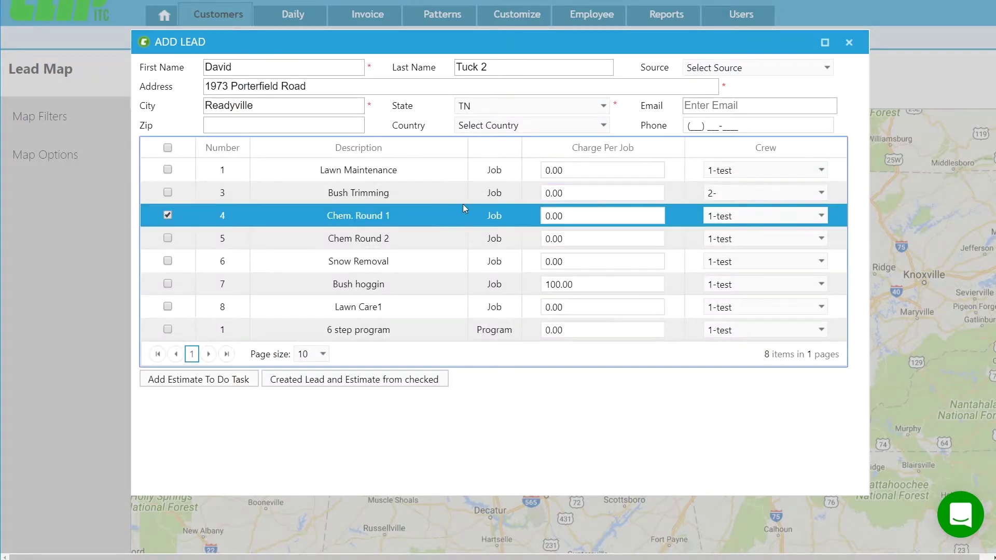
click(167, 193)
click(168, 170)
- Charge 100, 200 and 300 for the three jobs and create the lead and estimate
click(597, 169)
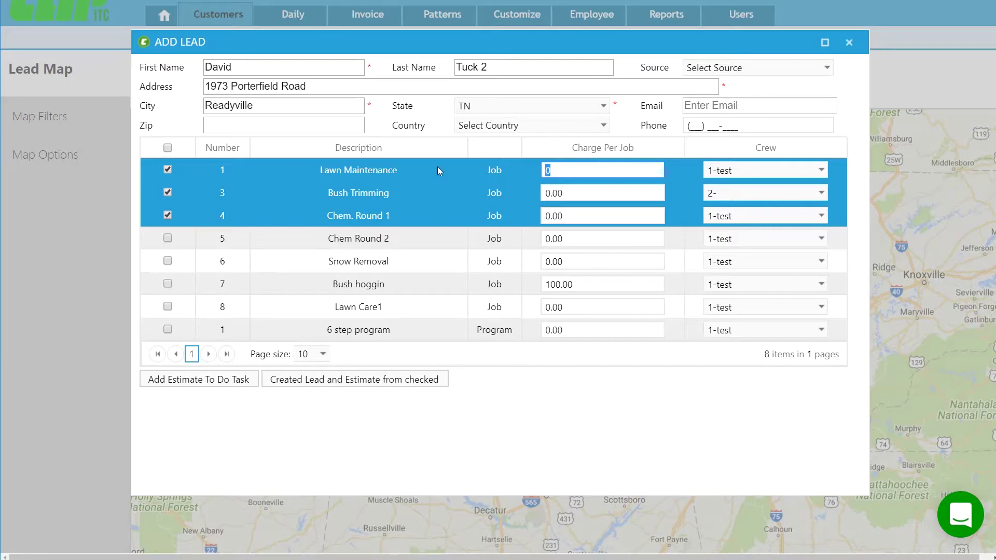
text(100)
key(Tab)
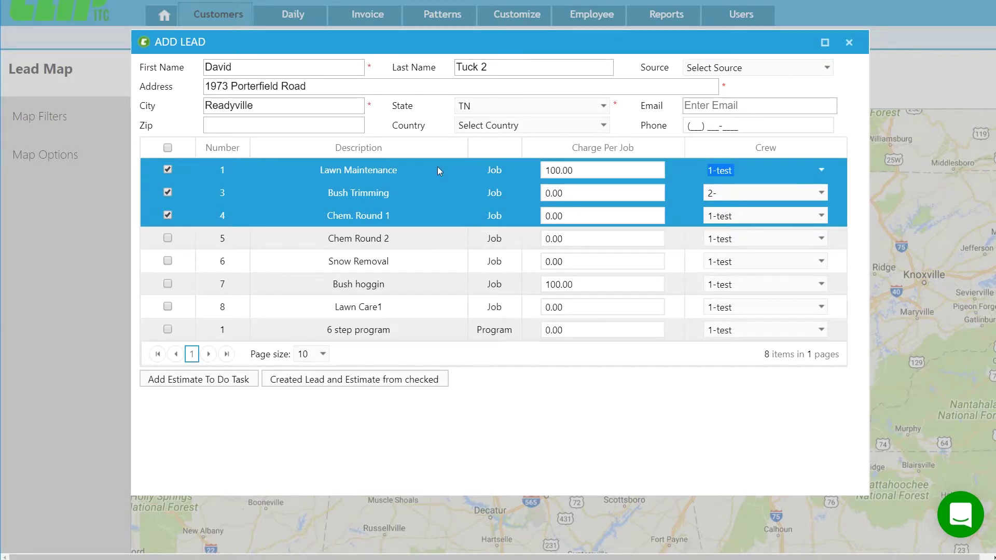
click(573, 191)
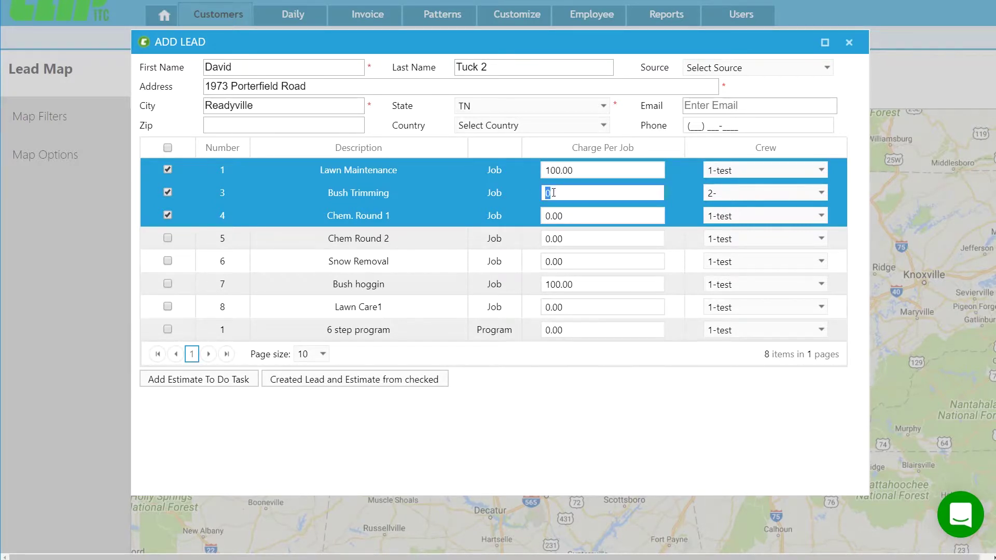
text(200)
key(Tab)
click(596, 216)
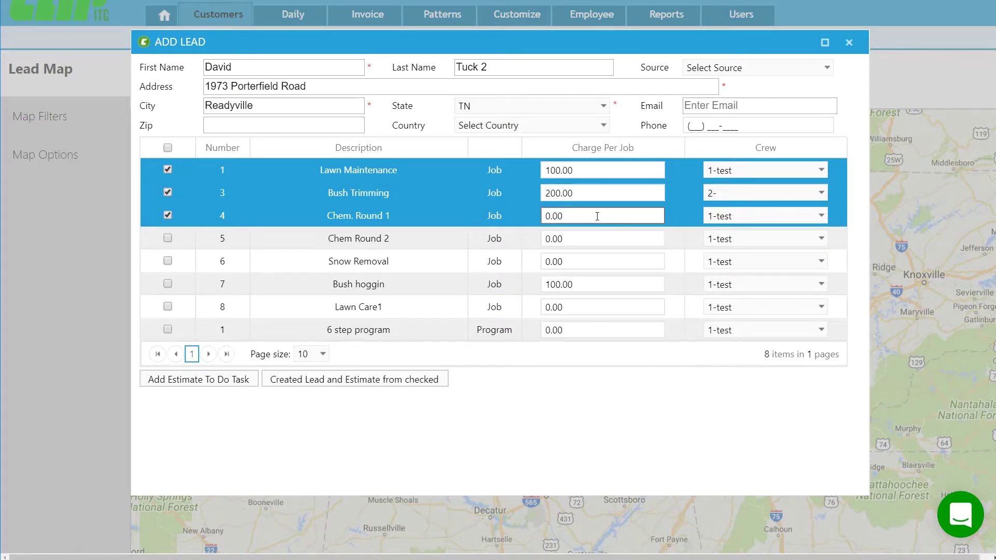
text(300)
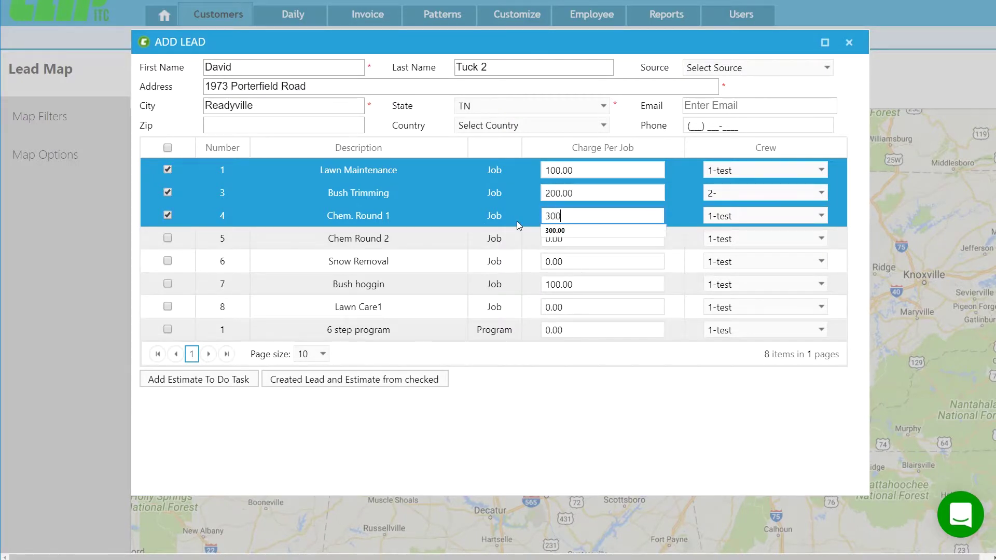
key(Tab)
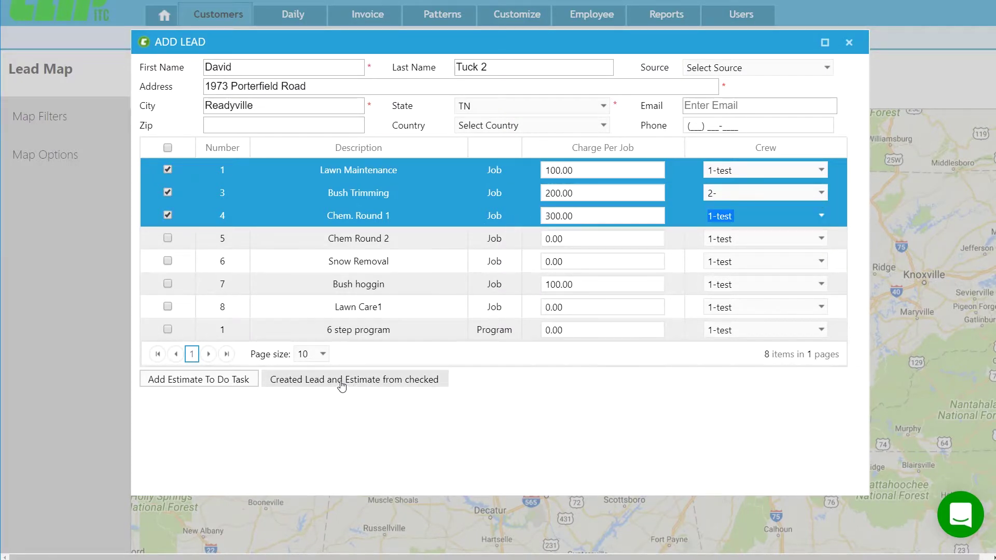
click(341, 383)
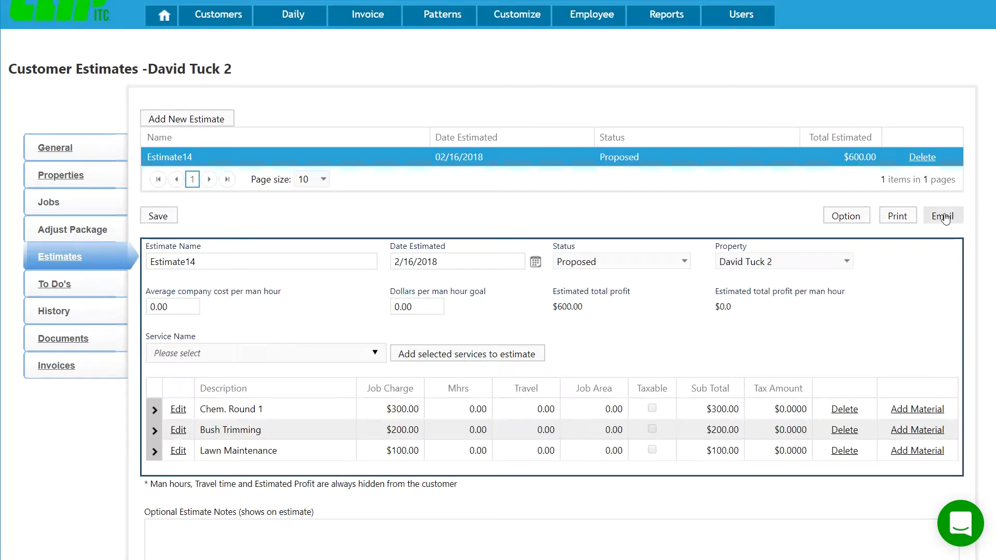
- Open the OPTION dialog for Estimate14 on the Customer Estimates page
click(845, 225)
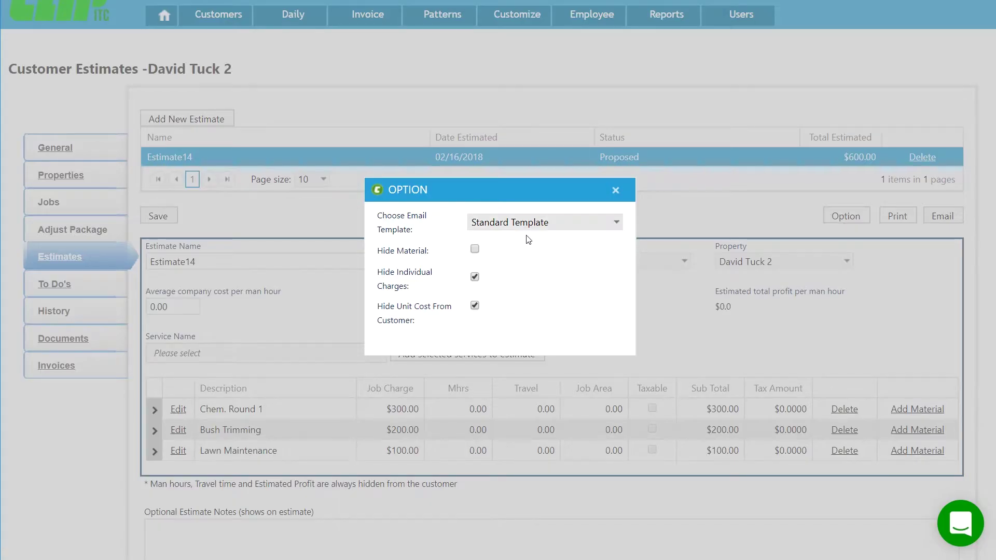
- Review the email template list, keep Standard Template, and close Estimate14's options
click(499, 224)
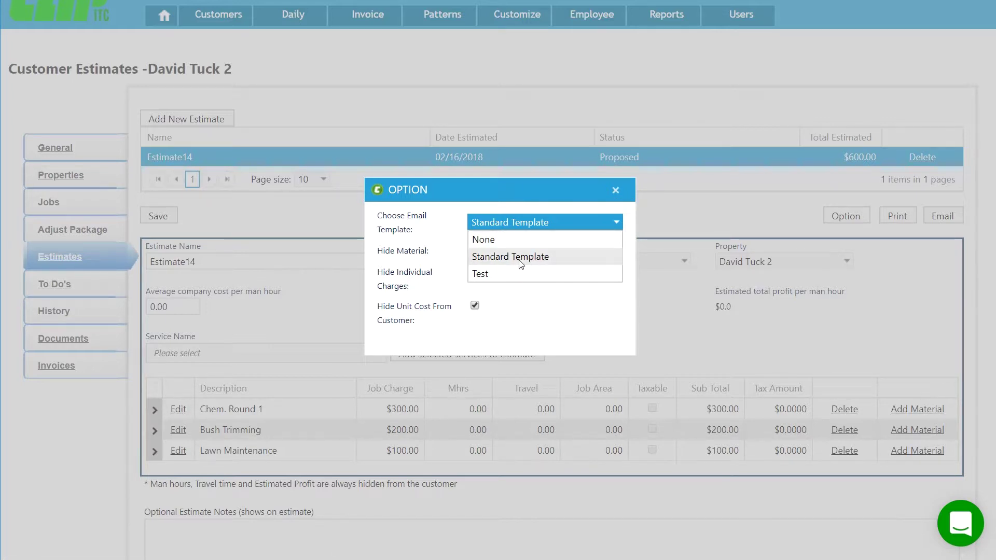
click(533, 314)
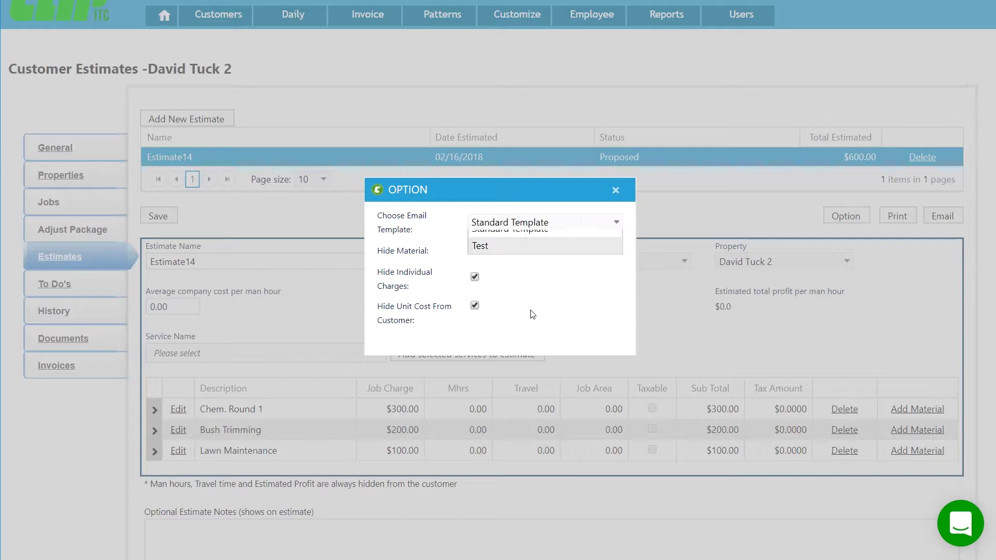
click(616, 190)
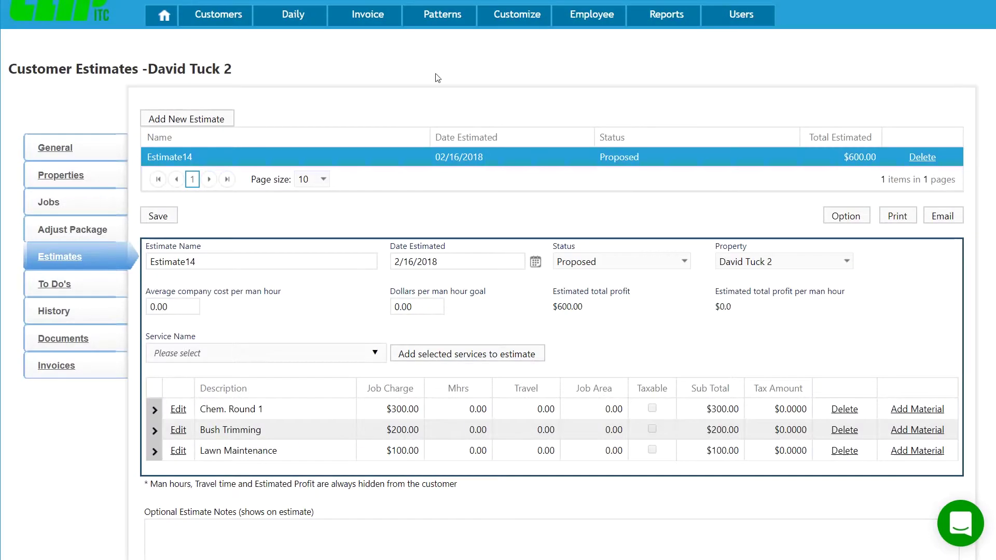
- Under Estimate Emails, add a new template named 'Contract jobs lawn service'
mouse_move(216, 25)
mouse_move(372, 40)
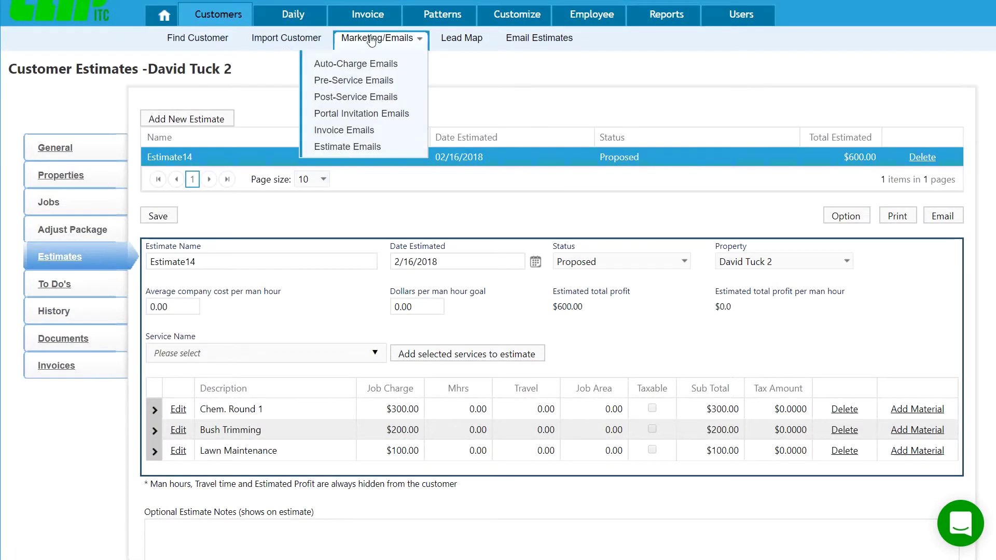
click(361, 148)
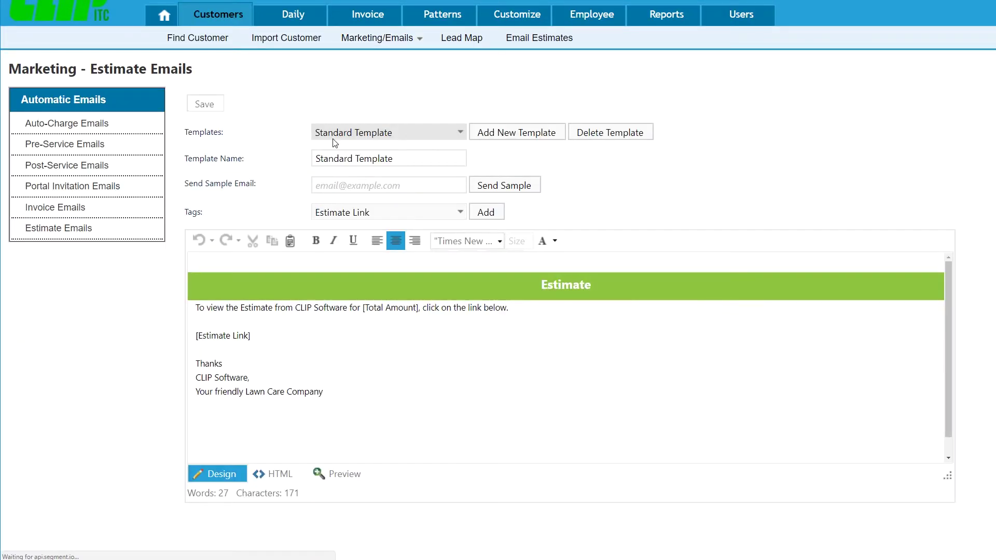
click(358, 134)
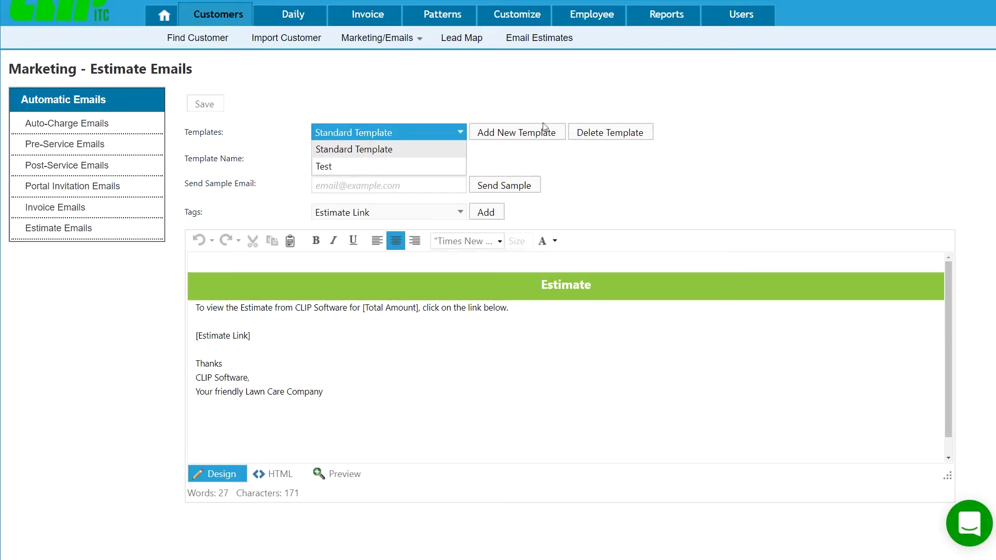
click(503, 133)
click(501, 134)
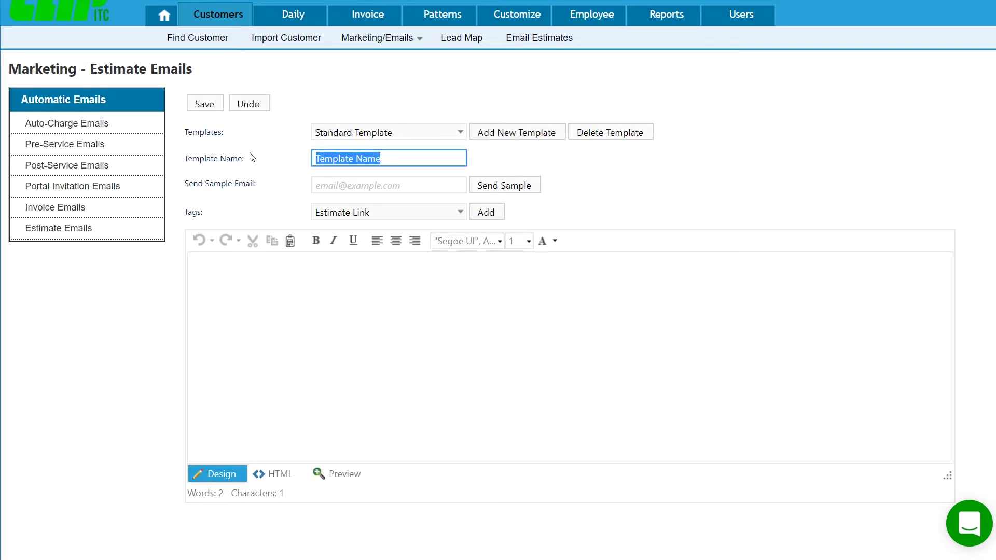
text(Contract jobs lawn se)
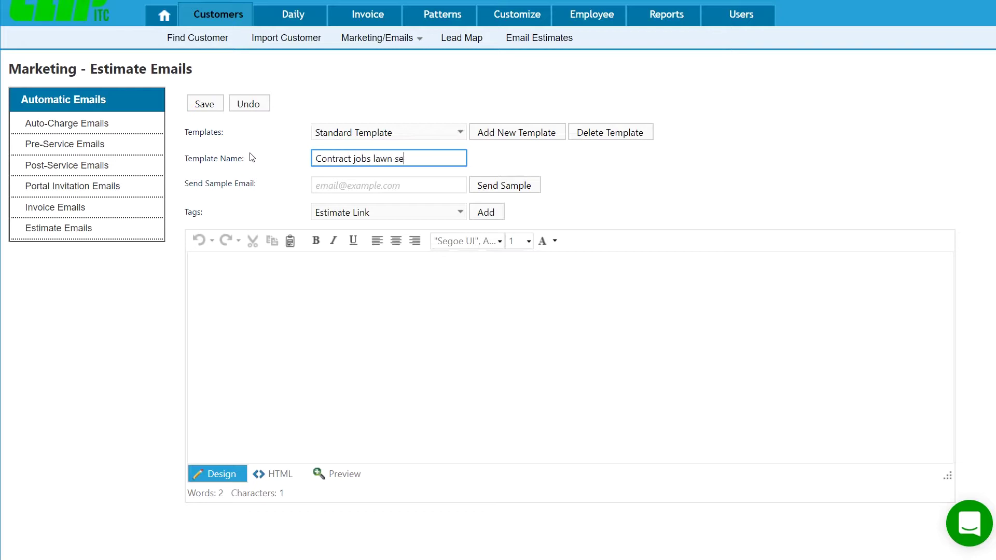
text(rvice)
key(Tab)
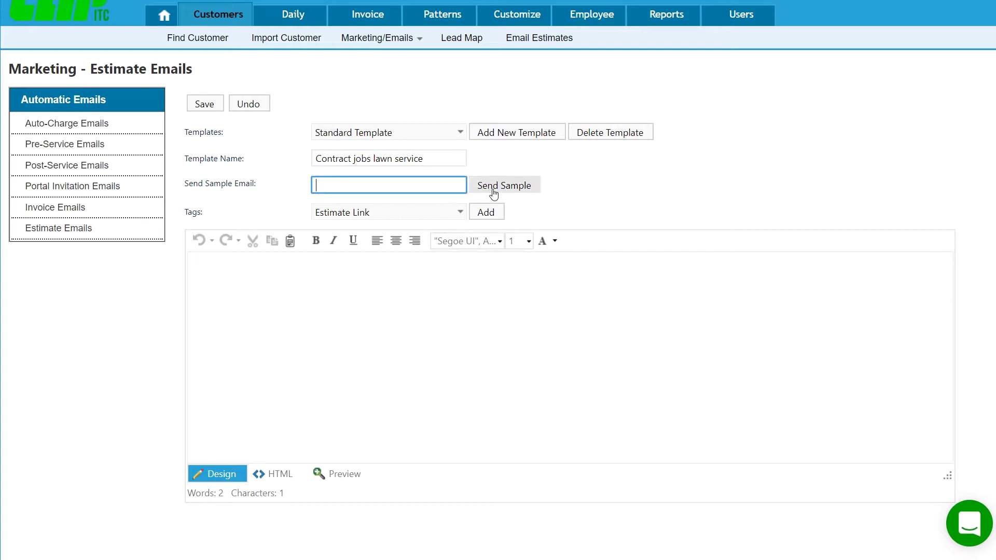
- Type 'Here is the lawn service contract.' then begin the monthly contract billing sentence
click(338, 271)
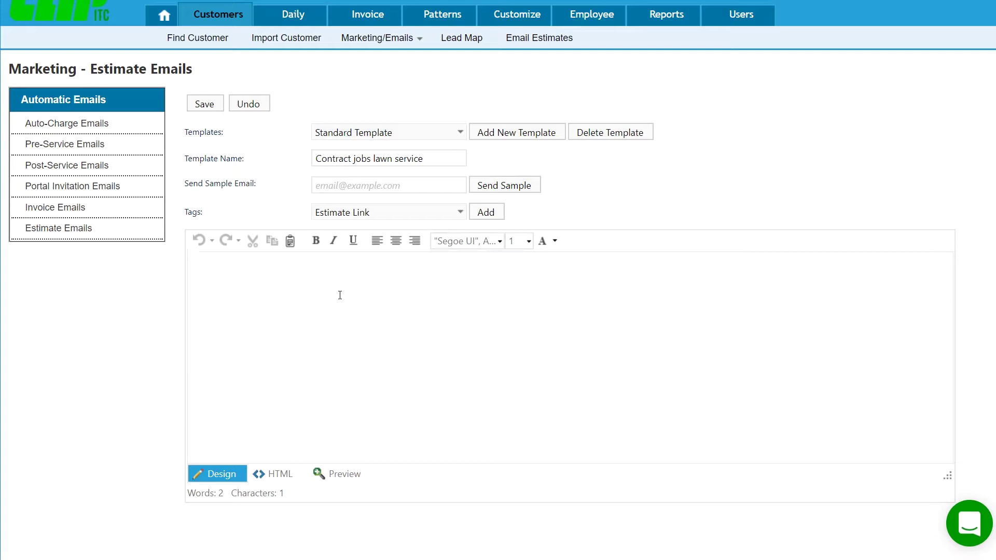
text(Here is the lawn service contra)
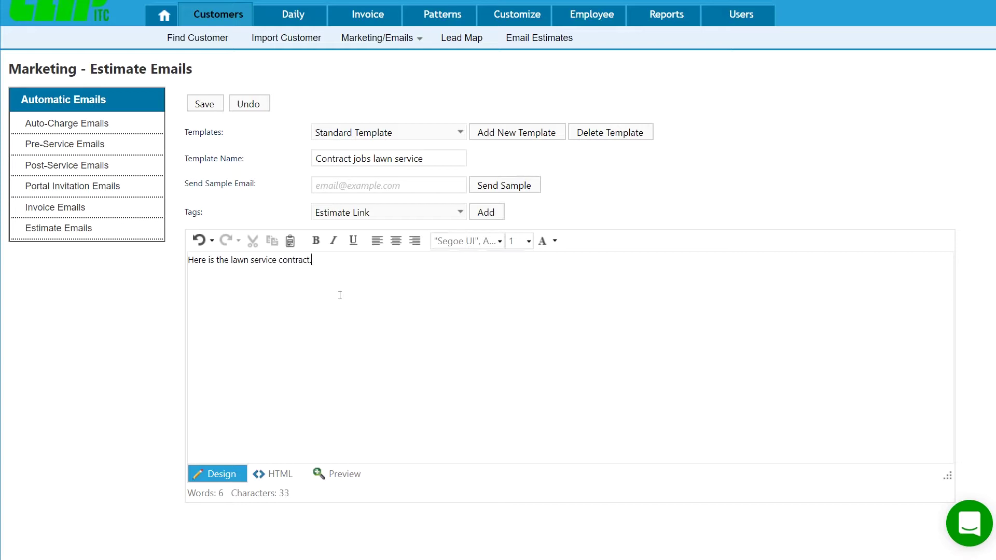
text(ct.)
key(Return)
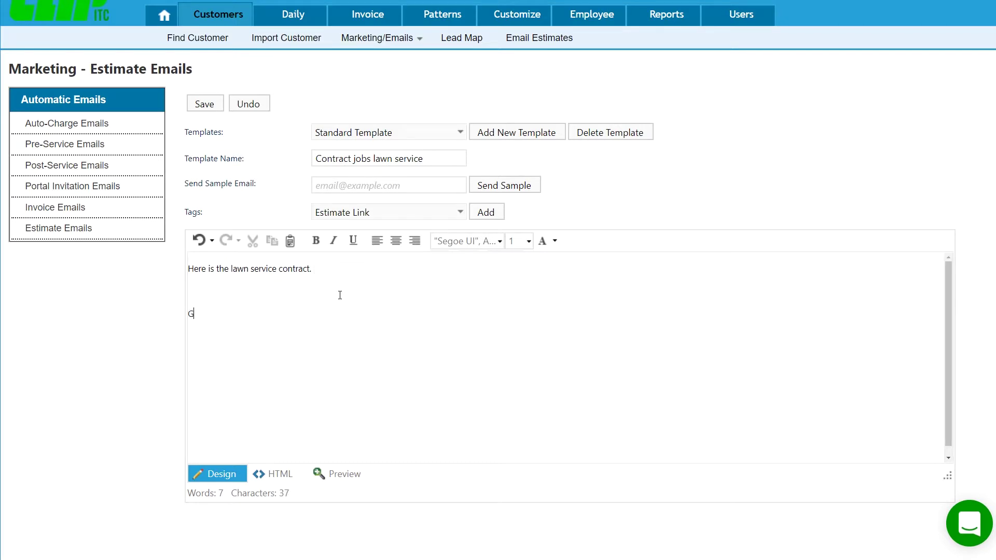
text(Generally we do contract service)
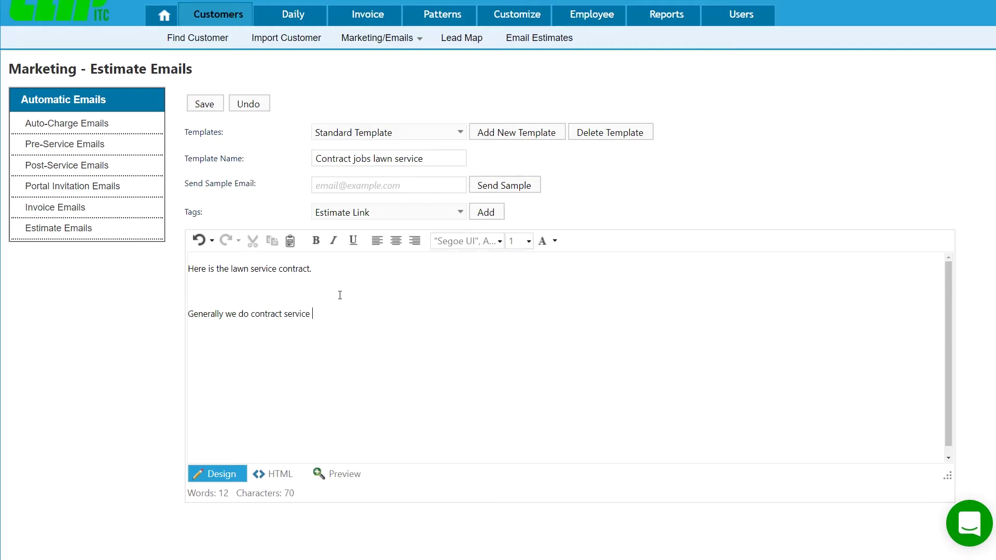
text( in the following way and bill every month.)
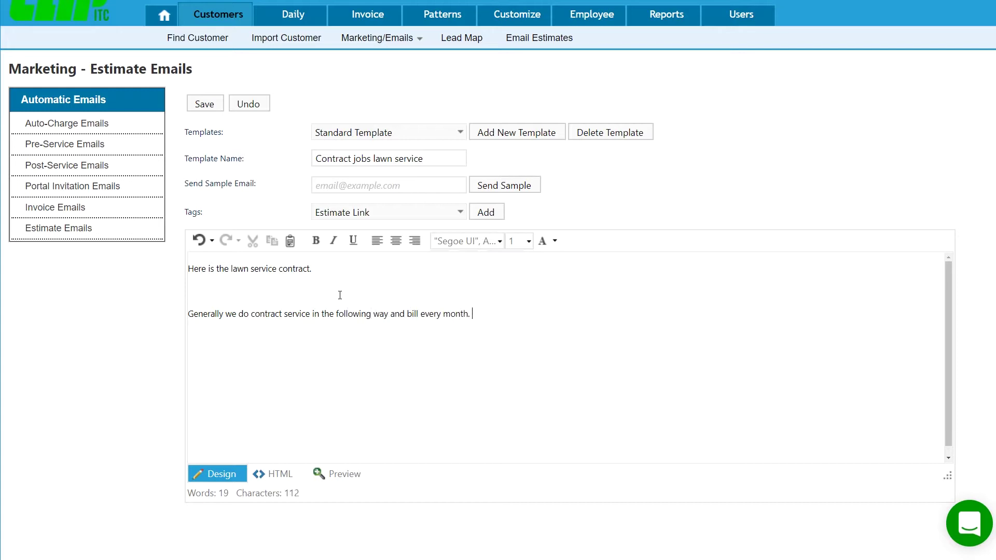
text(ou r)
text( monl)
text(hly charge wou)
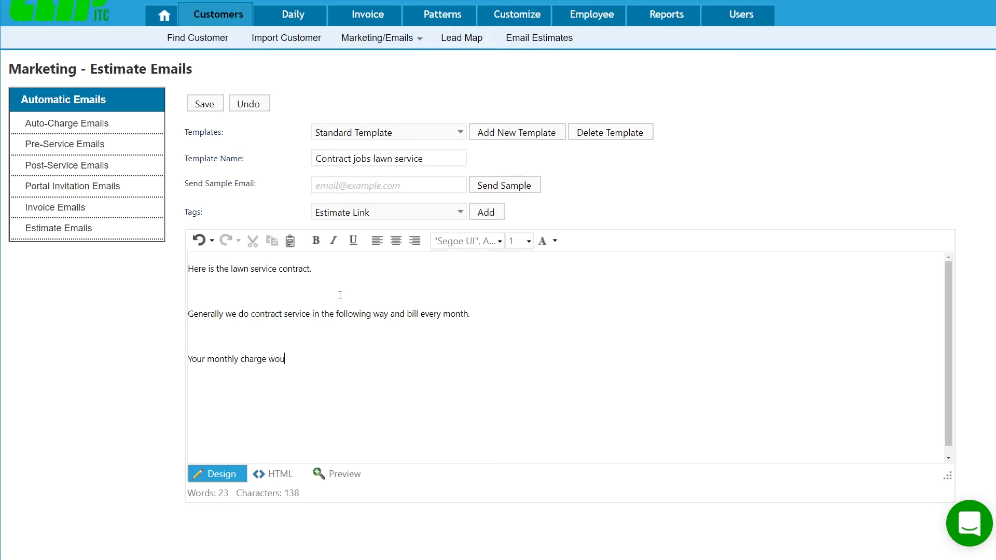
text(ld be)
- Insert the Total Amount tag after 'would be' in the charge line
click(443, 213)
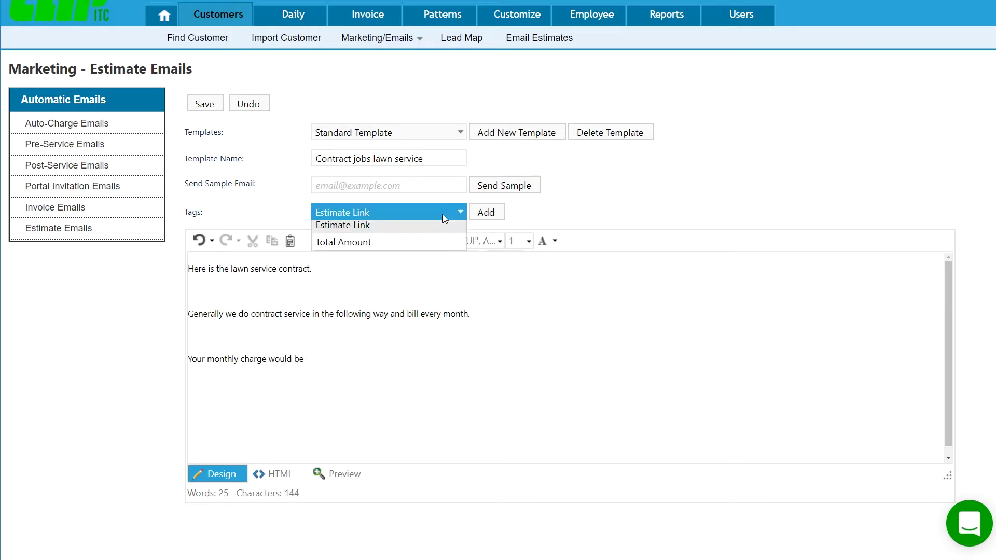
click(404, 244)
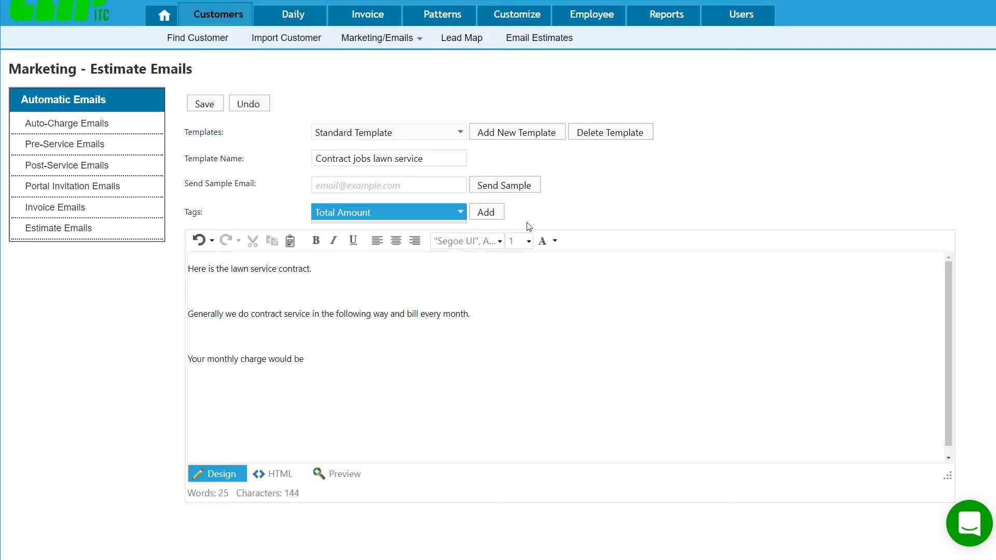
click(379, 342)
click(487, 213)
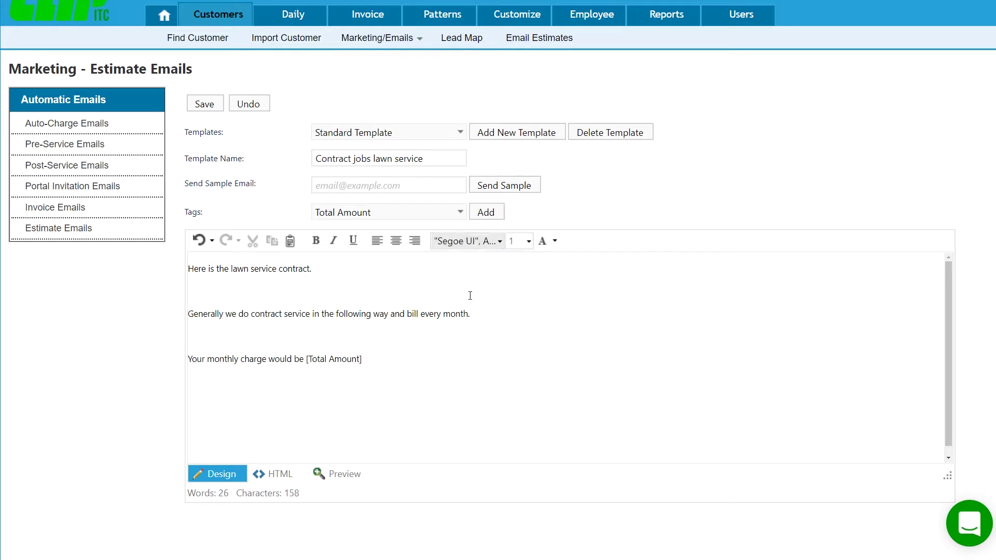
- Add 'Click here to view and accept the estimate.' with the Estimate Link tag, then save
text(C)
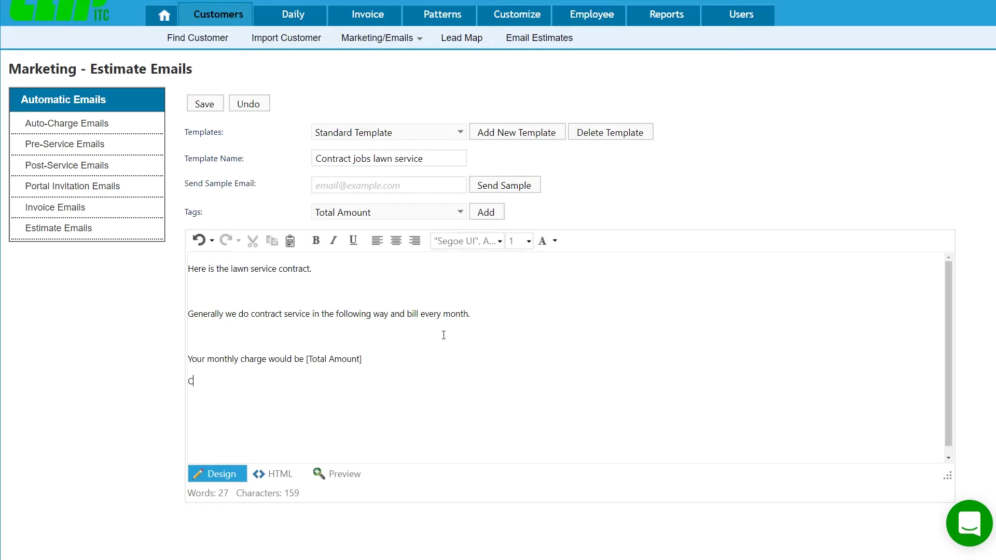
text(lick here to view and accept th)
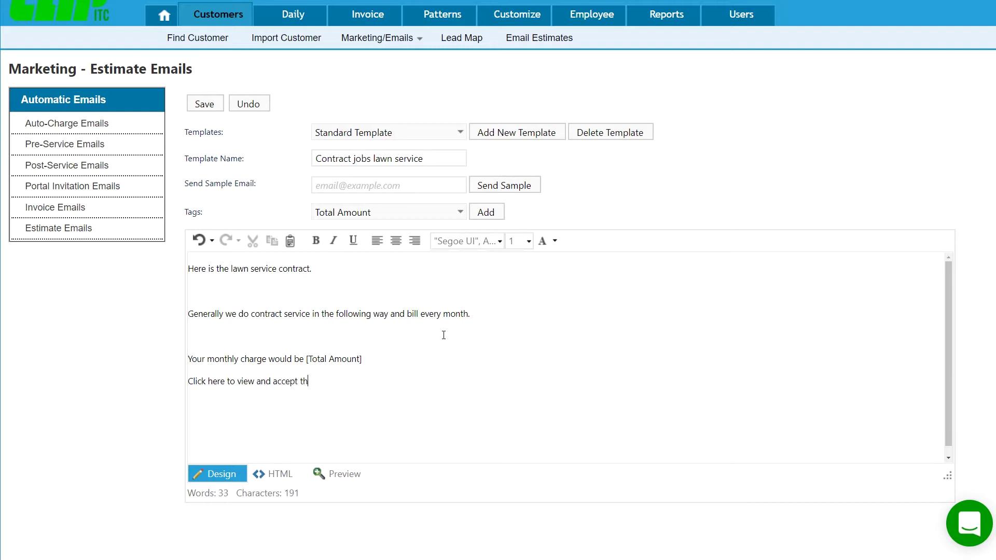
text(e estimate.)
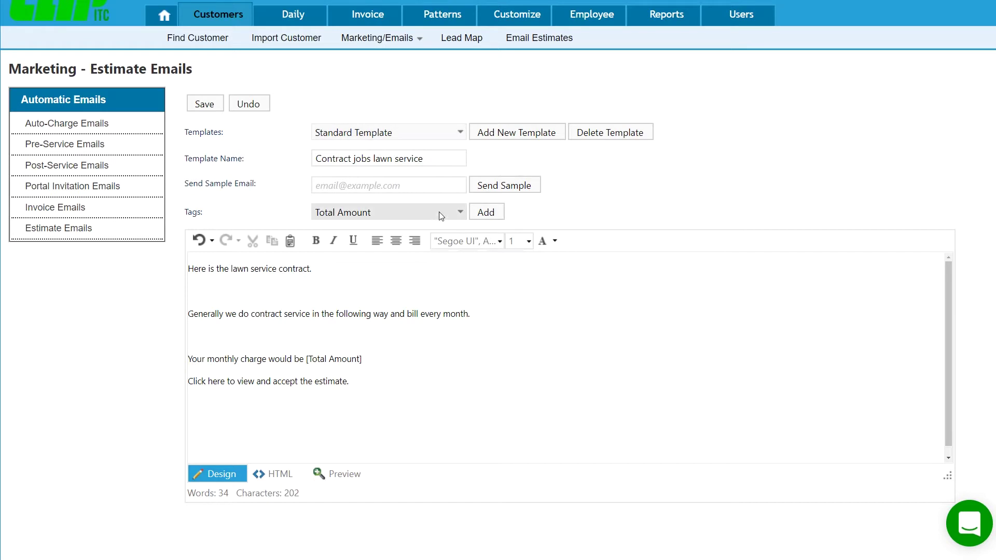
click(420, 213)
click(385, 231)
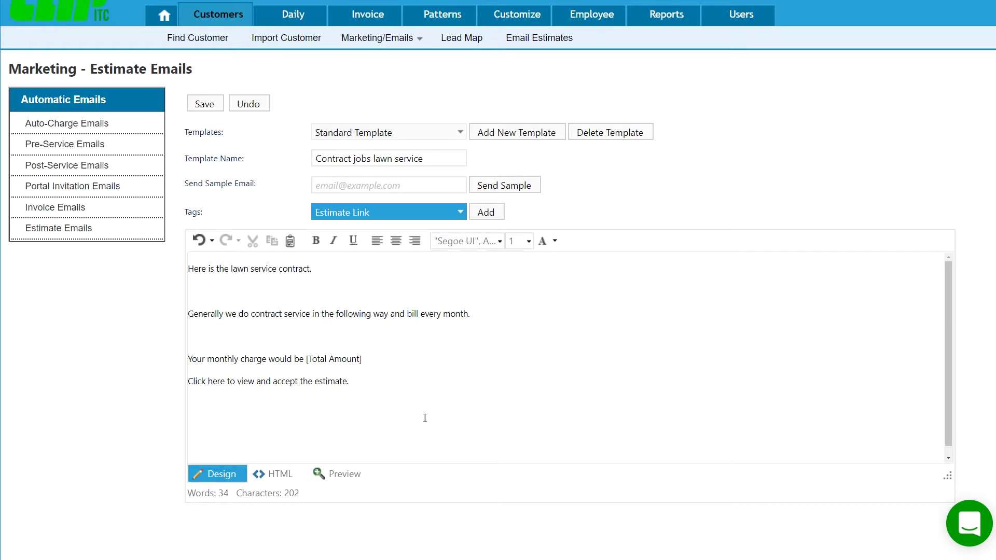
click(403, 381)
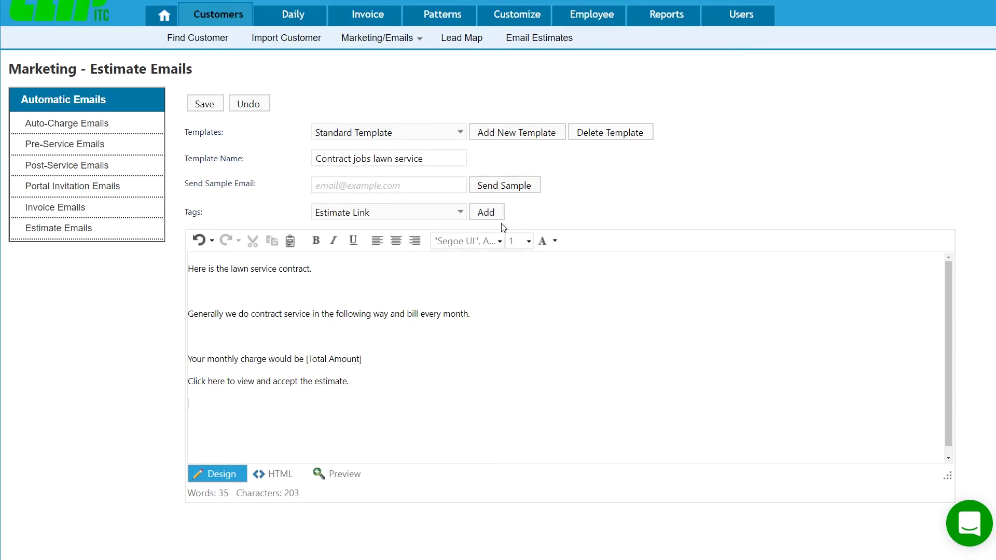
click(486, 212)
click(213, 106)
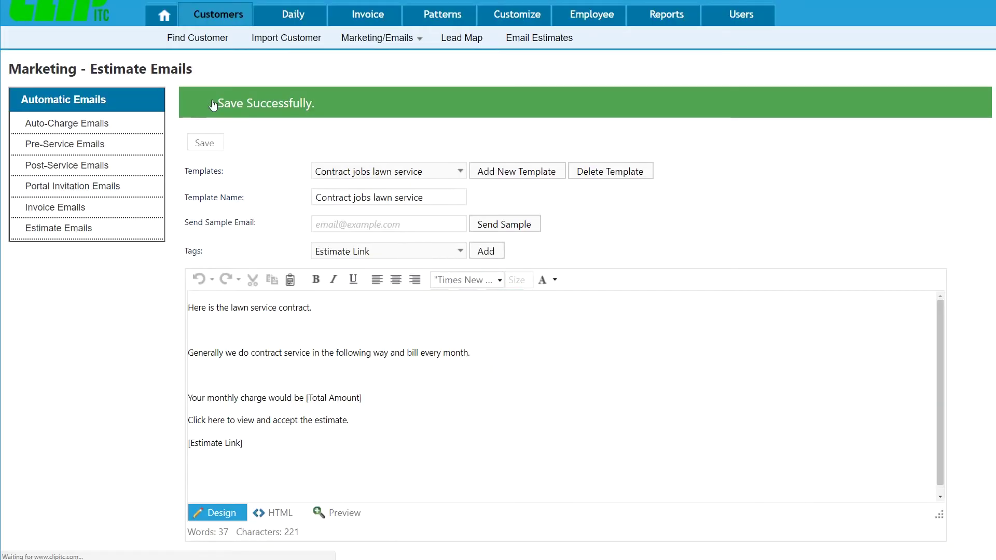
- Open the customer from Find Customer and show their Estimates tab with the $600.00 Estimate14
click(199, 38)
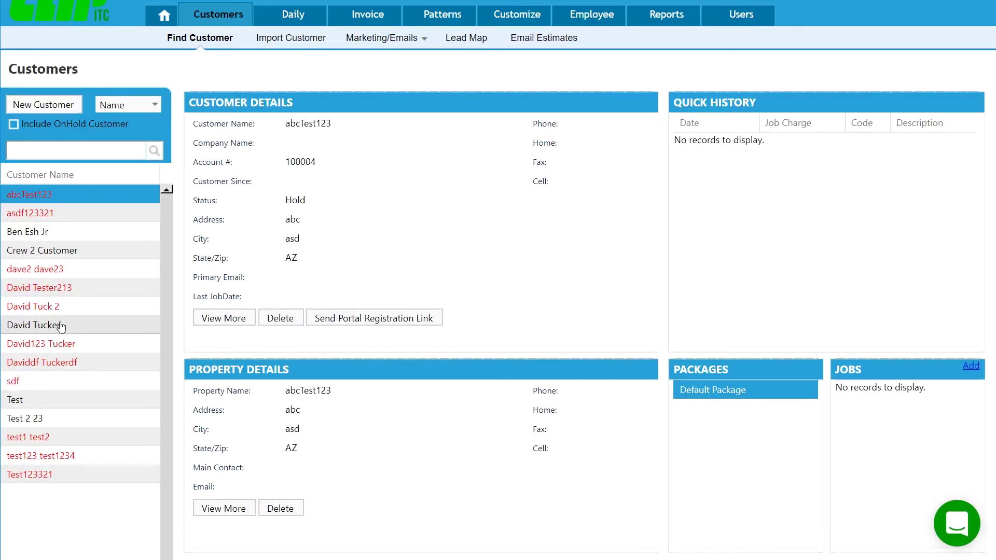
double_click(61, 325)
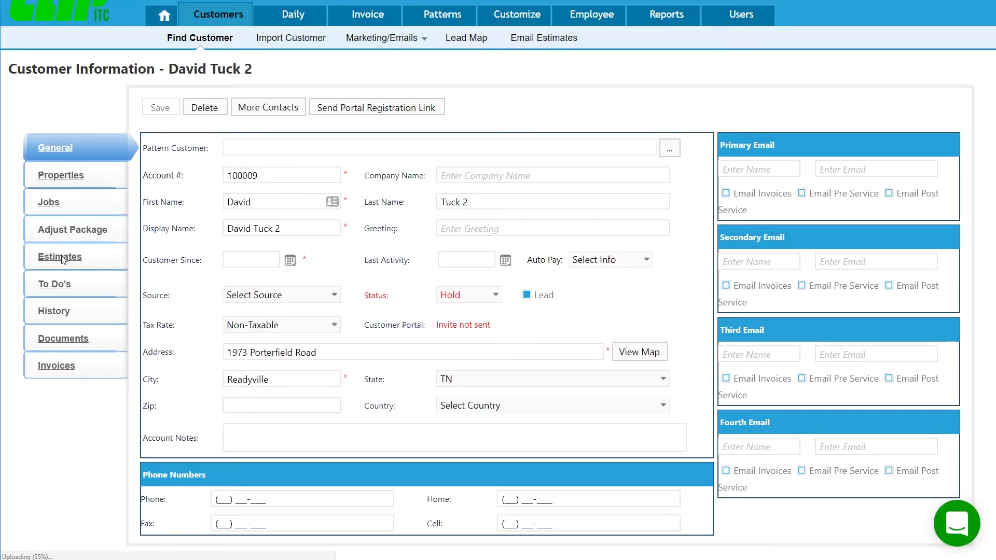
click(78, 263)
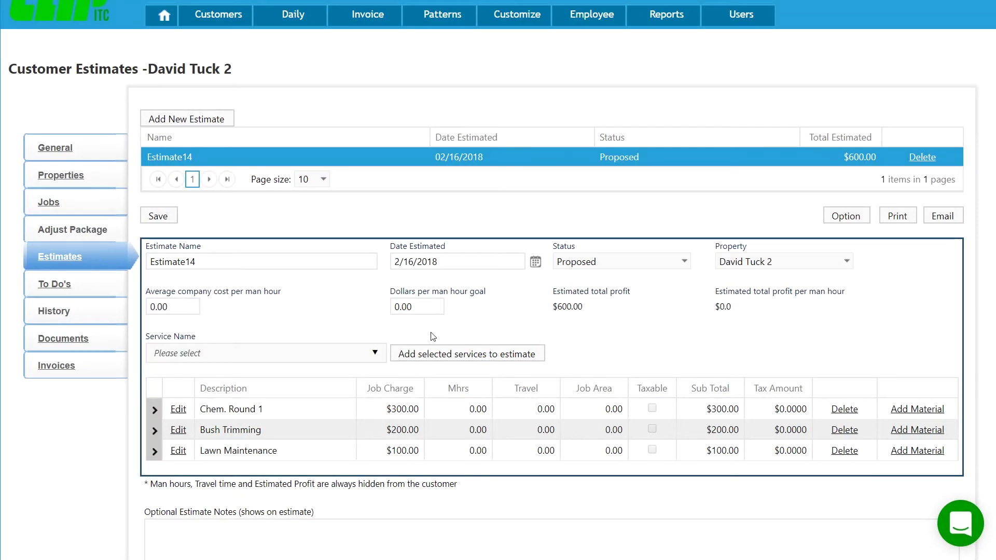
- Set Estimate14's email template to Contract jobs lawn service, tick Hide Material, and save
click(850, 217)
click(576, 222)
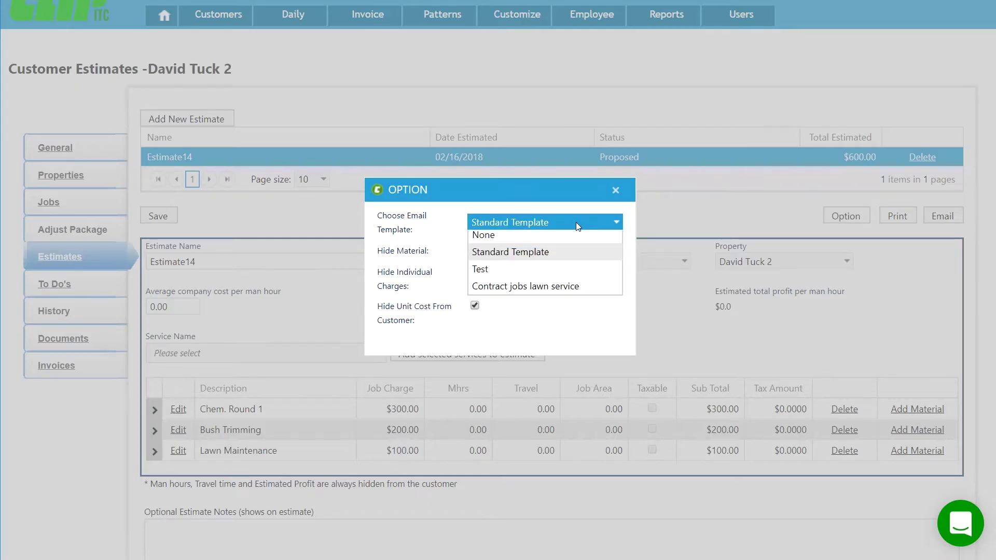
click(542, 297)
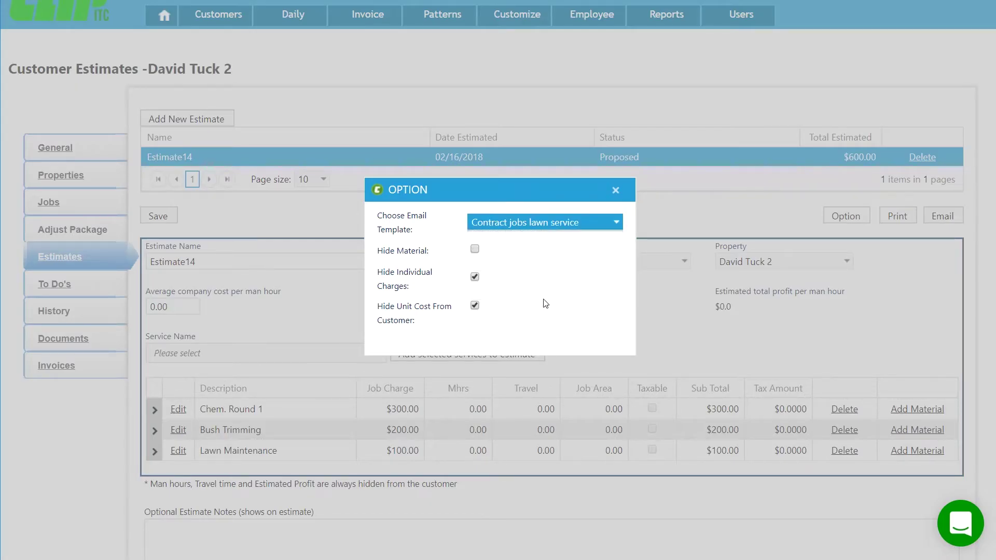
click(475, 249)
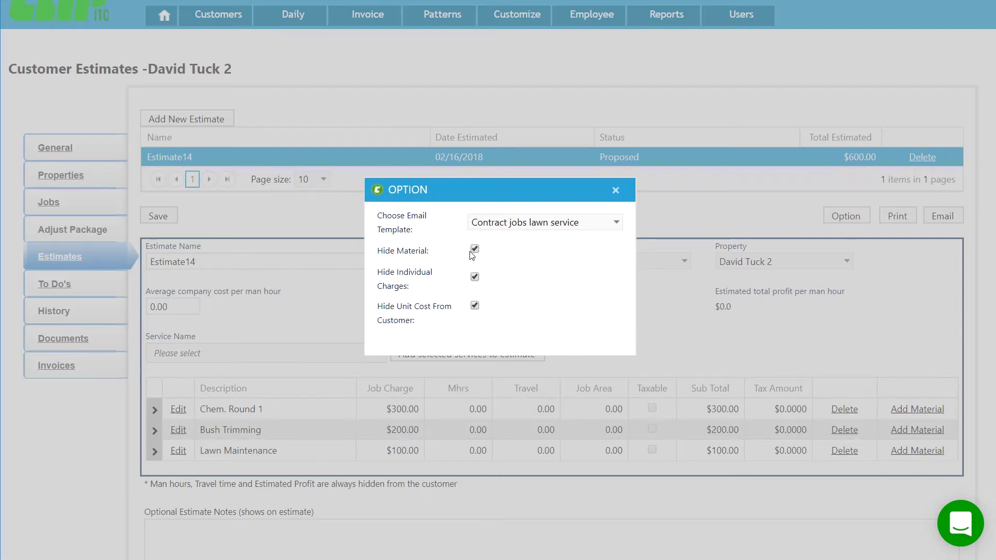
click(616, 190)
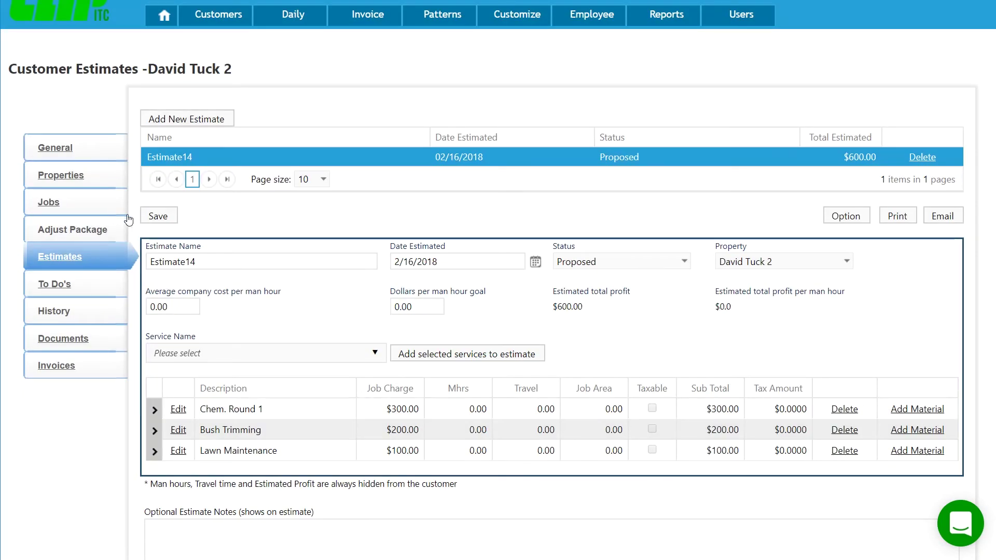
click(158, 215)
- In Custom Reports, select the 'Bill type charge per job.' view and open it for editing
mouse_move(656, 25)
click(727, 40)
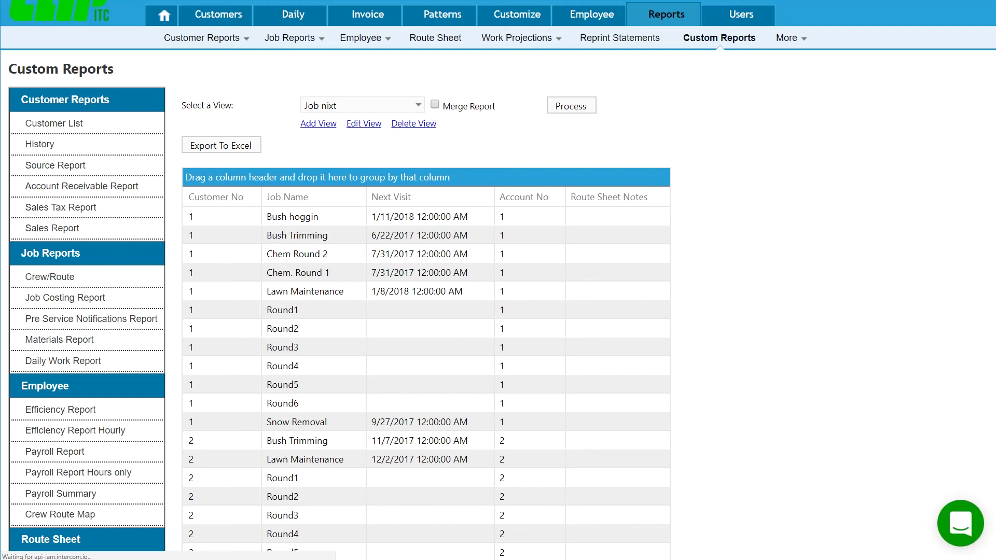
click(405, 106)
click(405, 106)
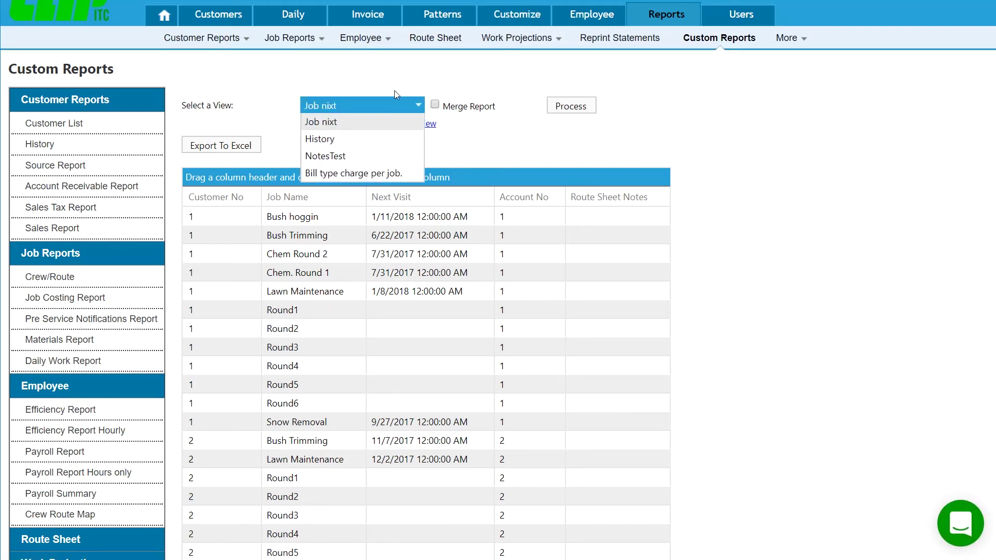
click(373, 174)
click(363, 124)
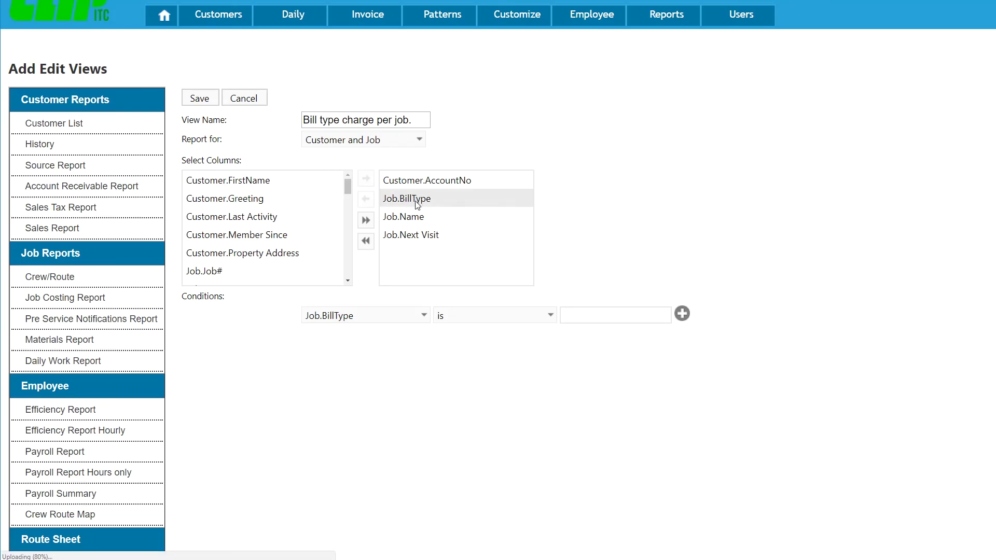
- Confirm Job.BillType is Charge Per Job and save the 'Bill type charge per job.' view
click(586, 316)
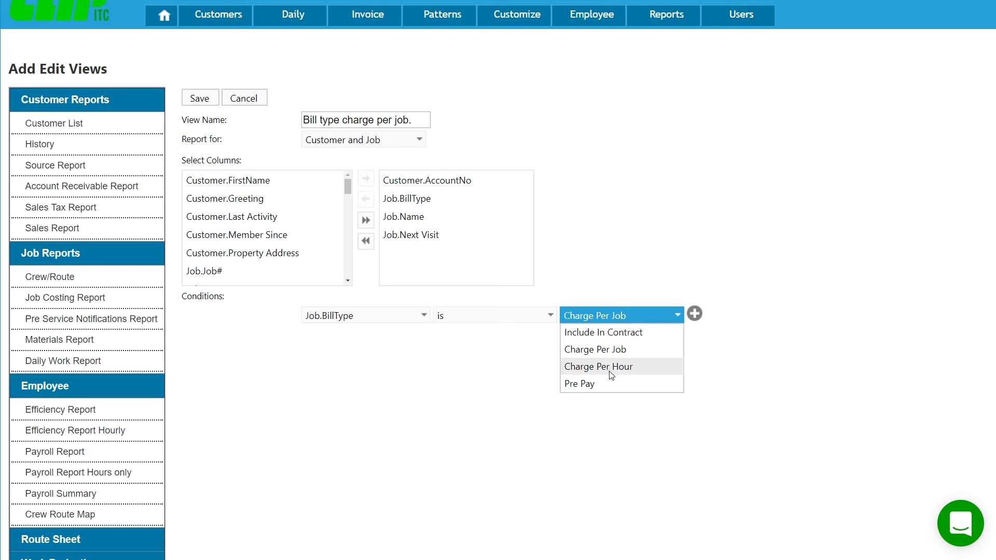
click(479, 452)
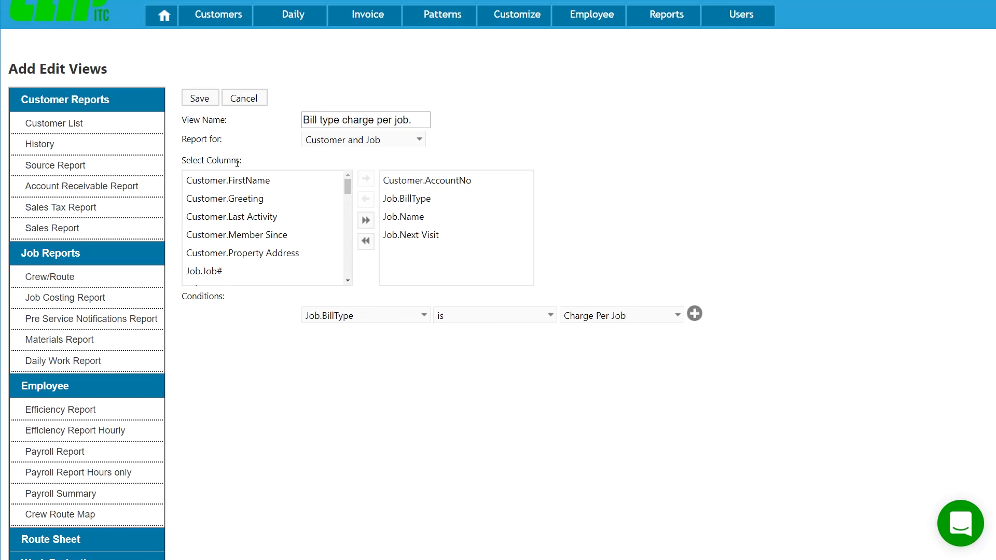
click(196, 99)
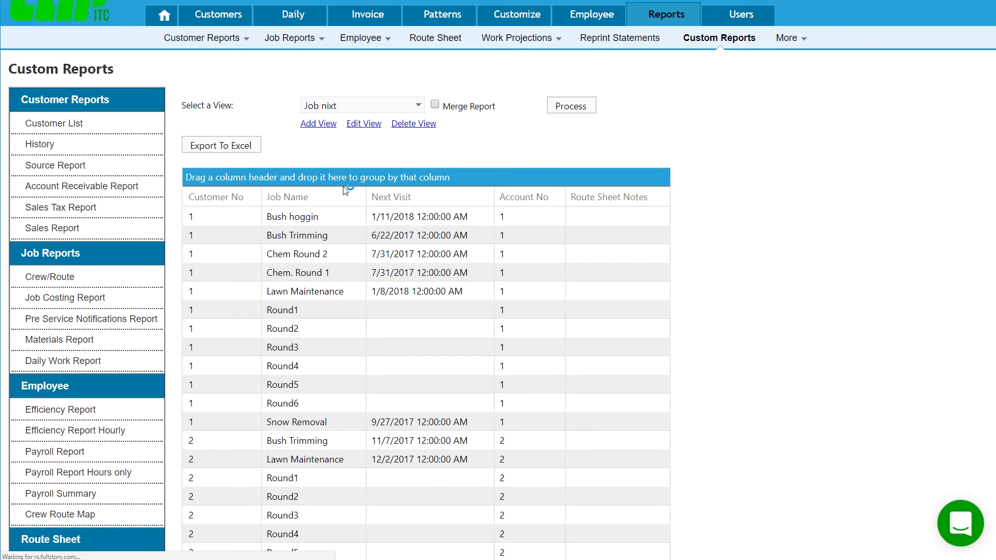
- Process the 'Bill type charge per job.' view and review the Charge Per Job results
click(391, 102)
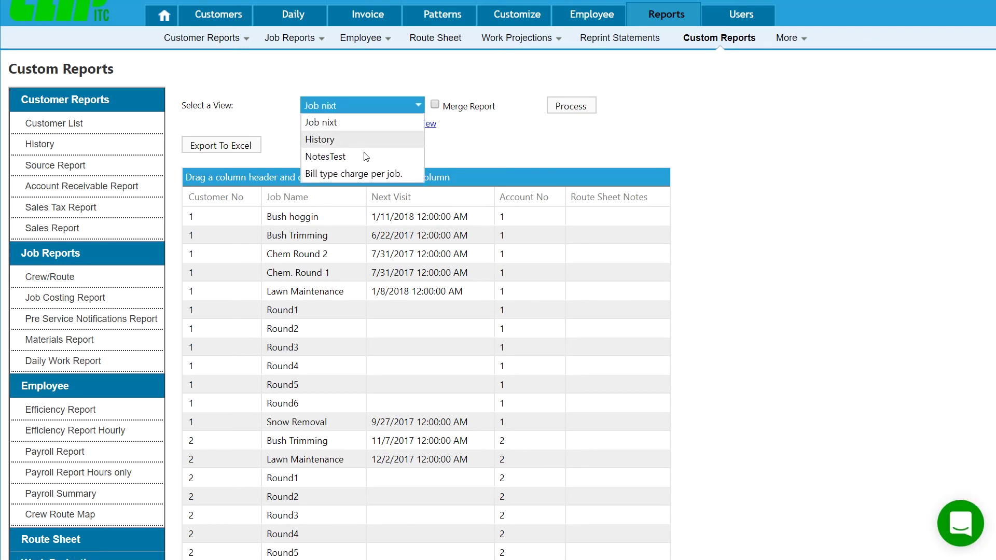
click(352, 173)
click(572, 105)
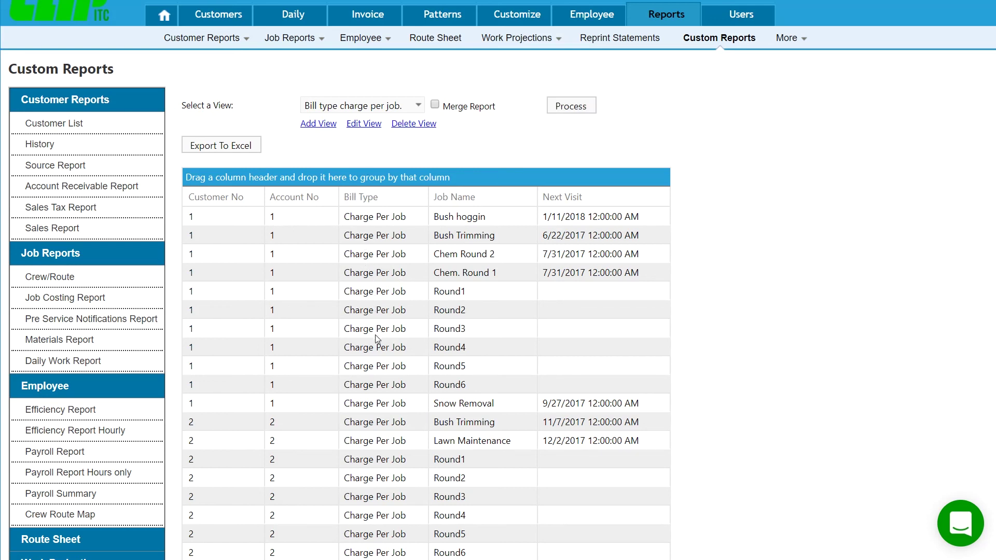
scroll(385, 363, down, 5)
scroll(386, 380, up, 5)
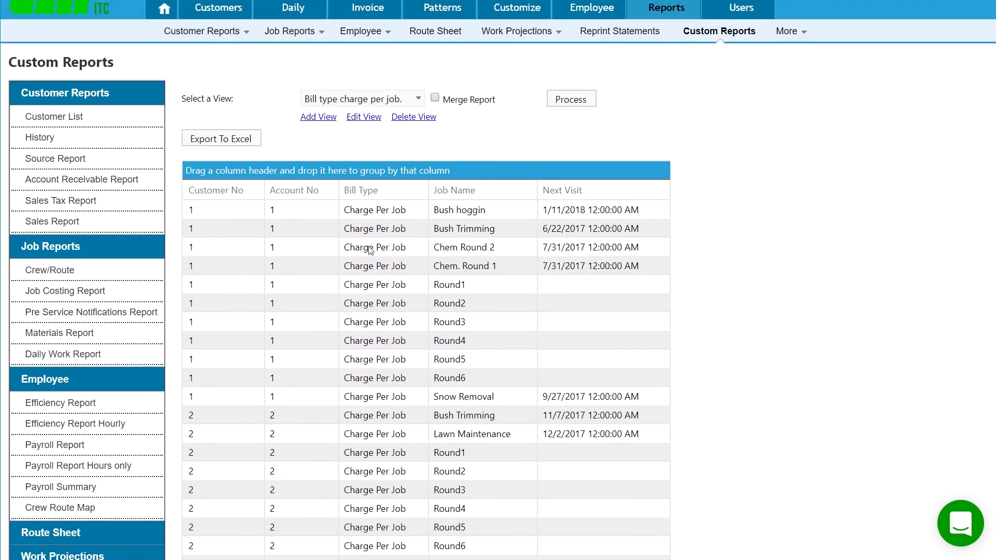